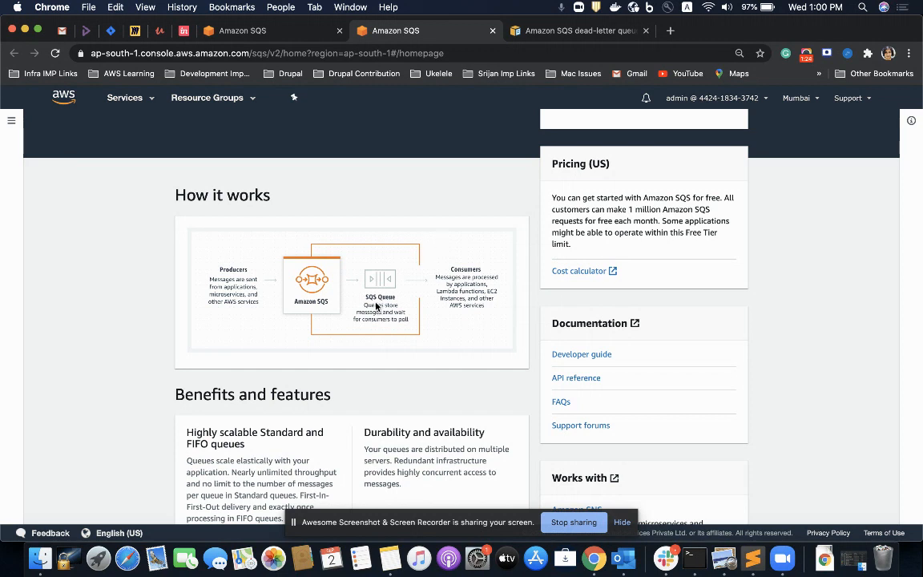
Examine the SQS "How it works" diagram alongside the introduction of the dead-letter queues documentation
left_click(507, 31)
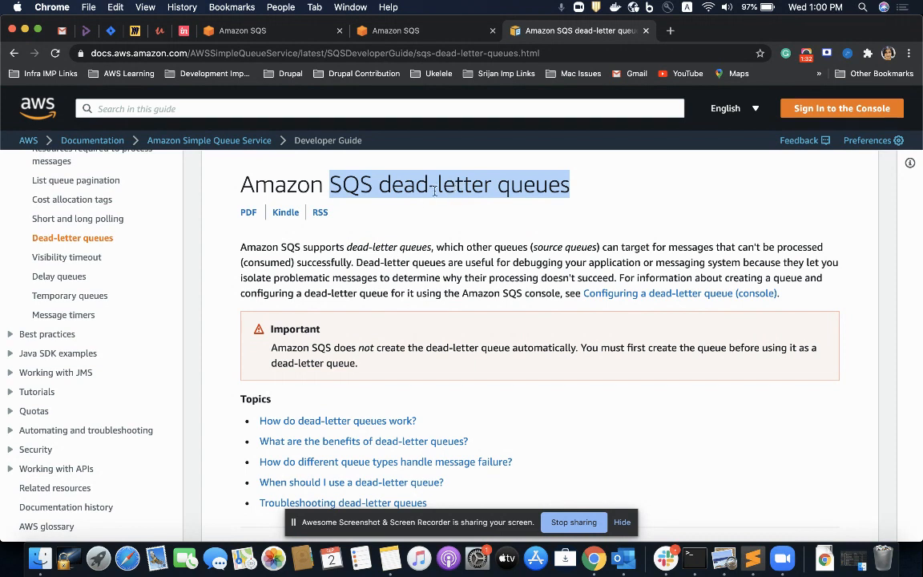
left_click(397, 31)
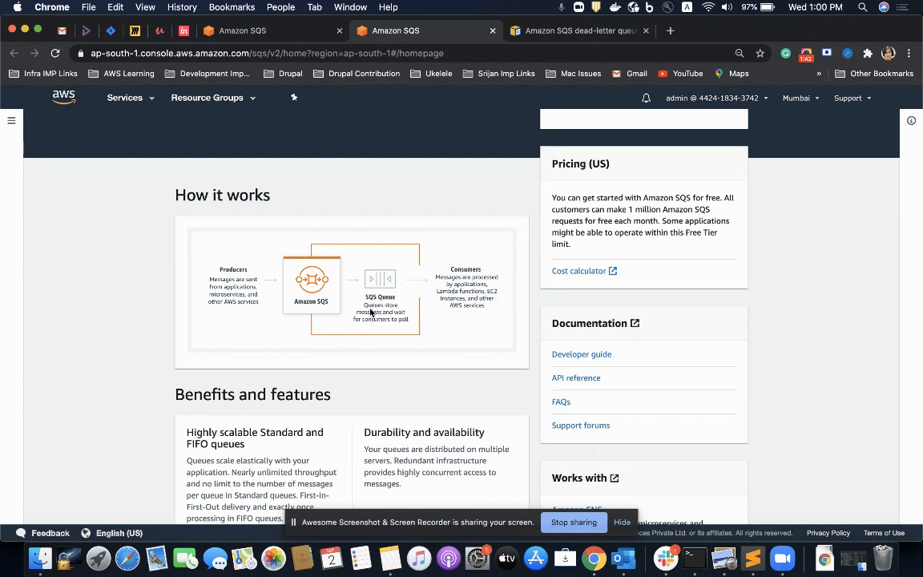
scroll(370, 313, "up", 2)
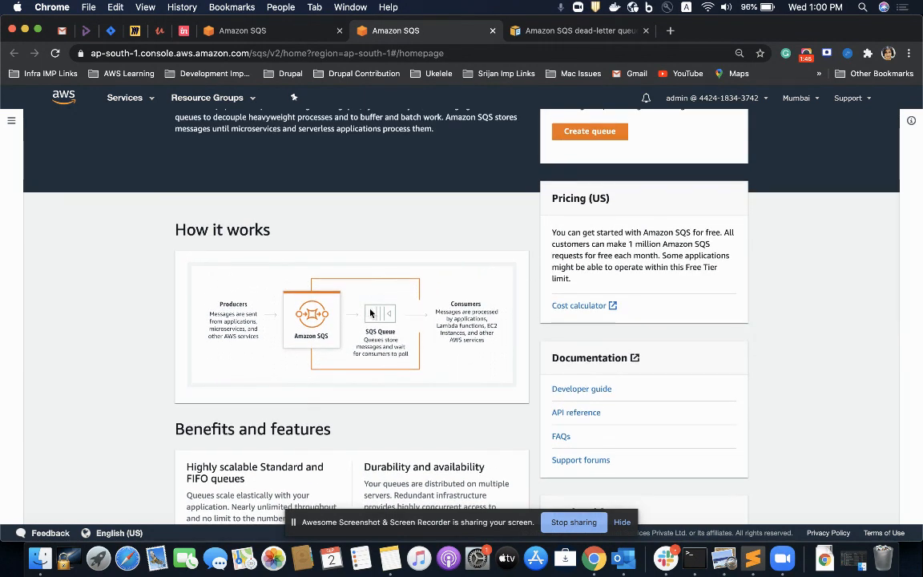
left_click(578, 32)
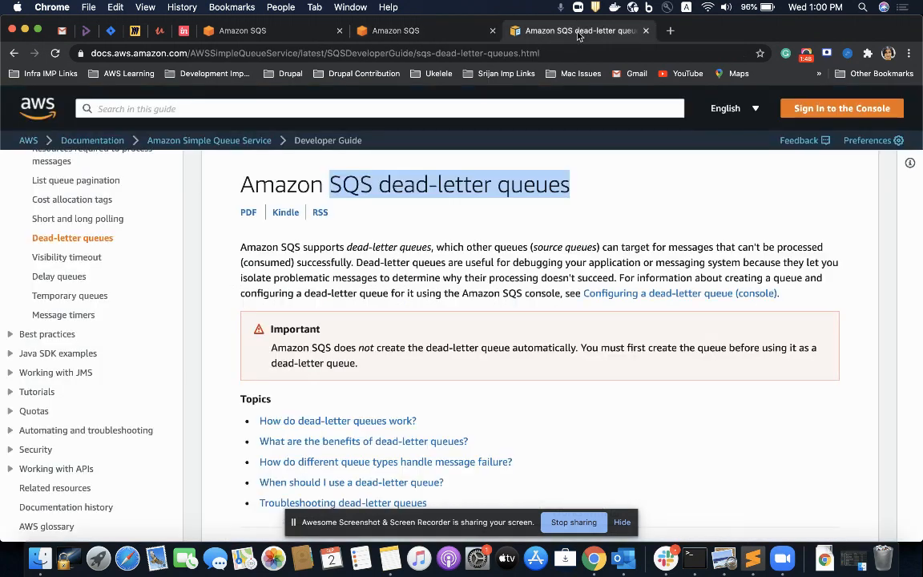
left_click(454, 37)
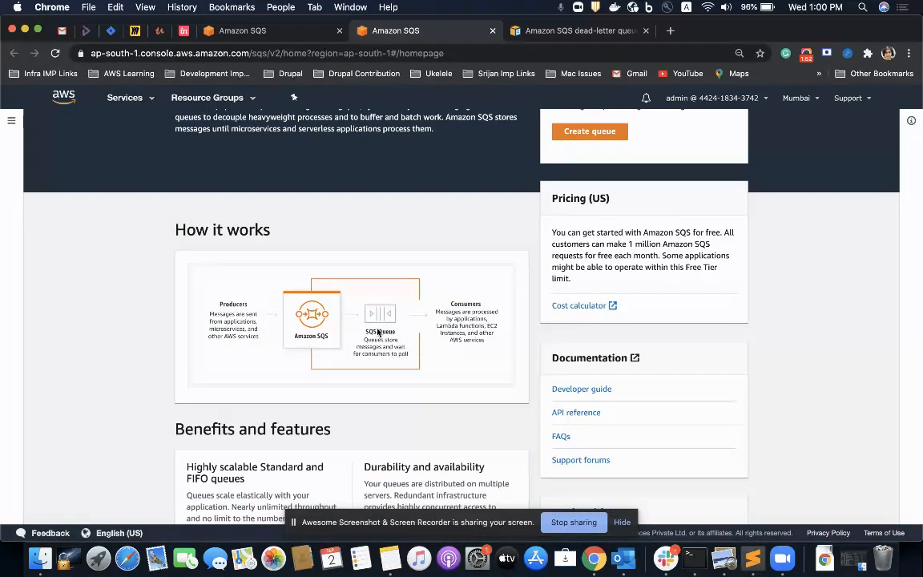
Read the dead-letter queues documentation's recommendations on when to use or avoid a dead-letter queue
key("ctrl+Tab")
scroll(469, 431, "down", 5)
scroll(469, 431, "down", 15)
scroll(470, 431, "down", 8)
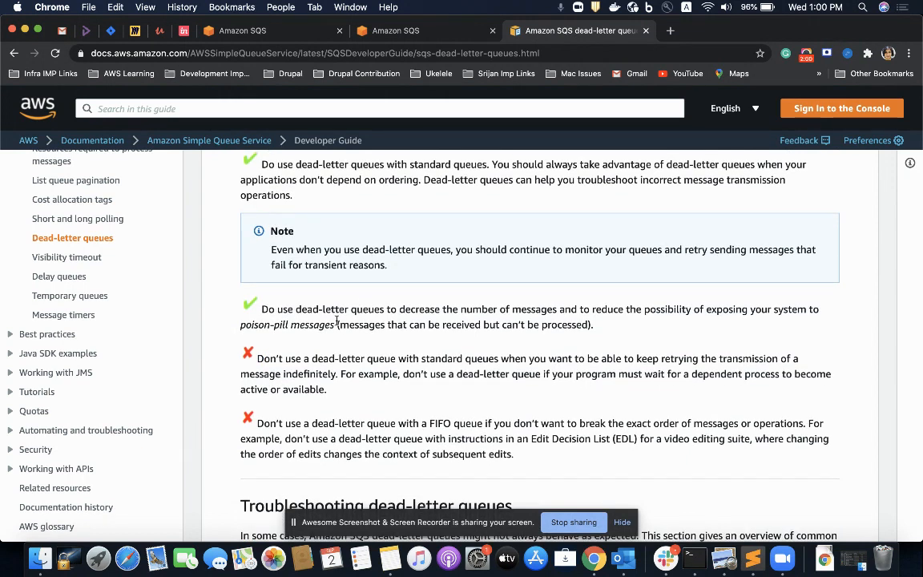
scroll(336, 324, "up", 1)
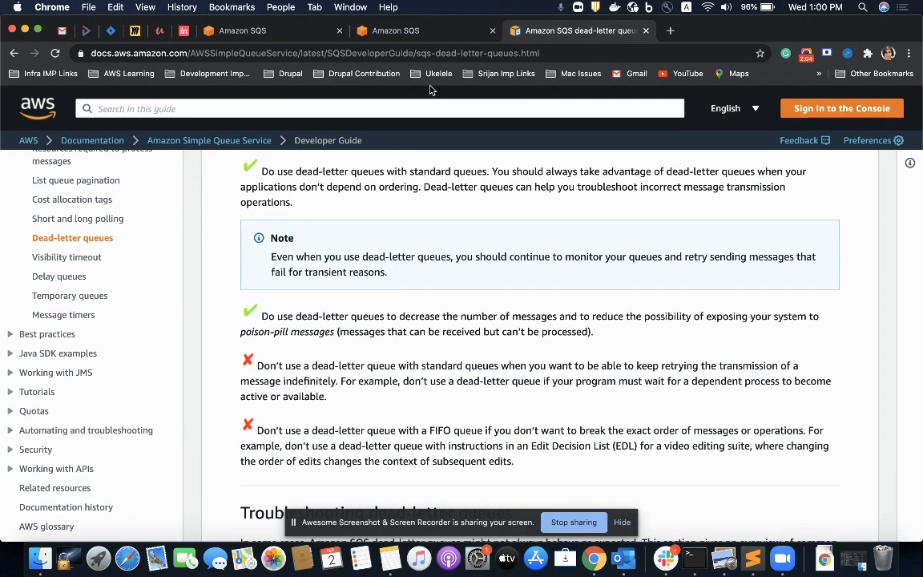
Highlight the term "poison-pill messages" in the dead-letter queue usage guidance
left_click(435, 36)
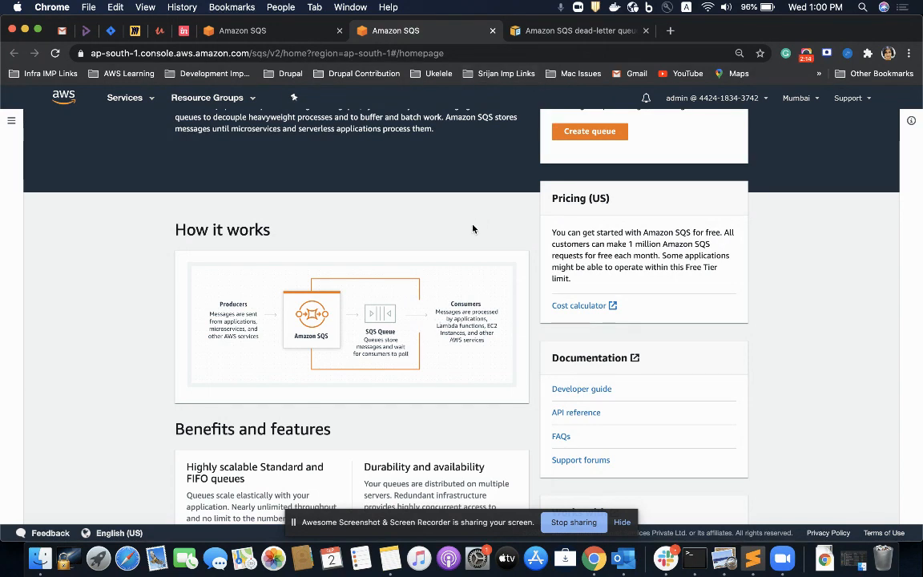
left_click(529, 32)
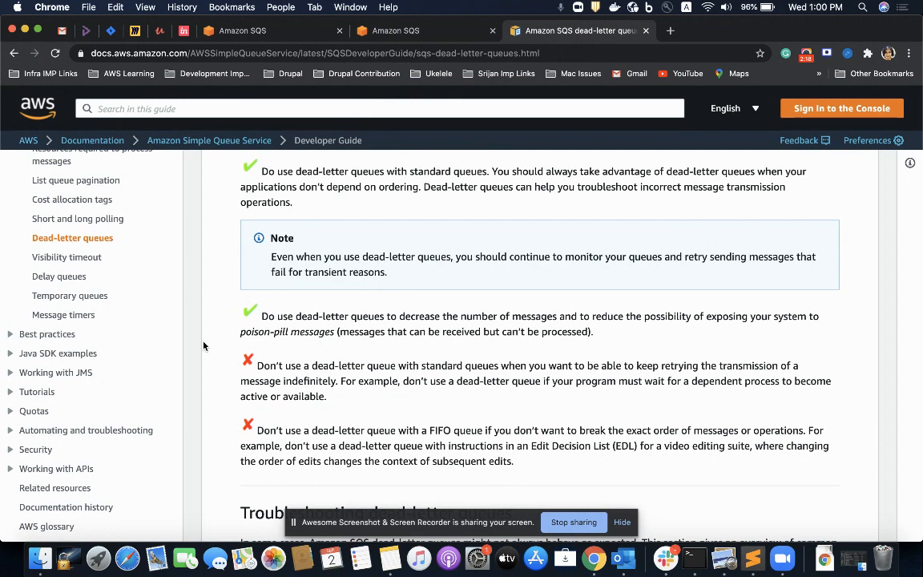
left_click_drag(240, 331, 333, 332)
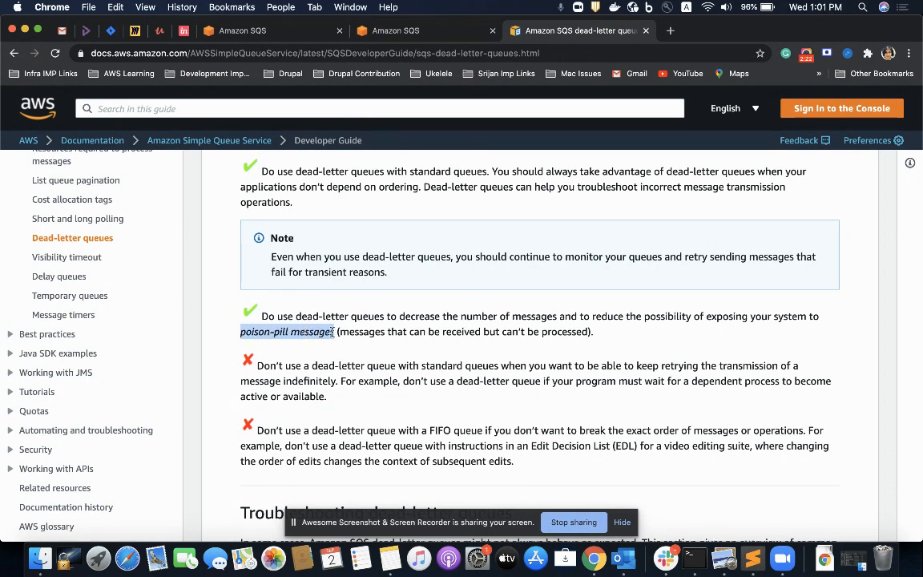
left_click_drag(333, 331, 335, 330)
scroll(484, 358, "down", 1)
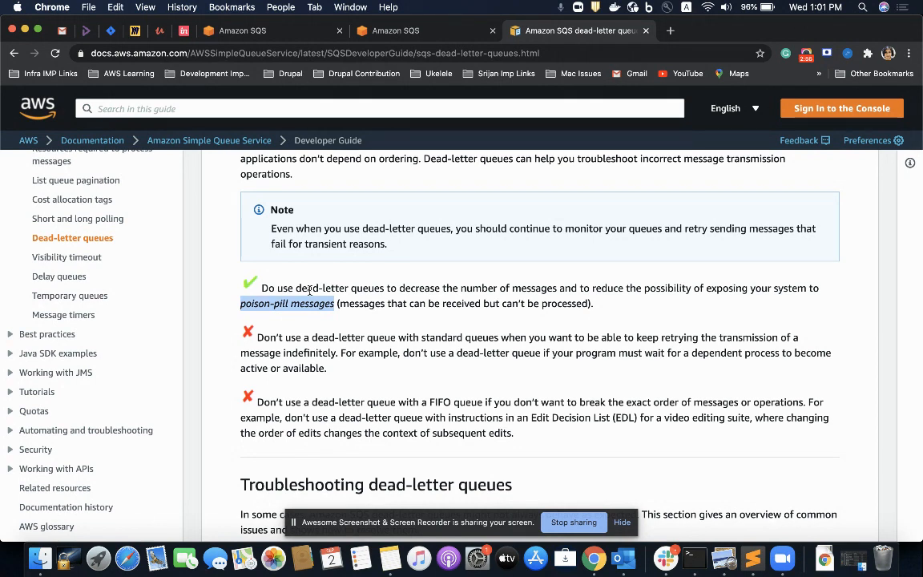
Look through the documentation section on how different queue types handle message failure
left_click(430, 32)
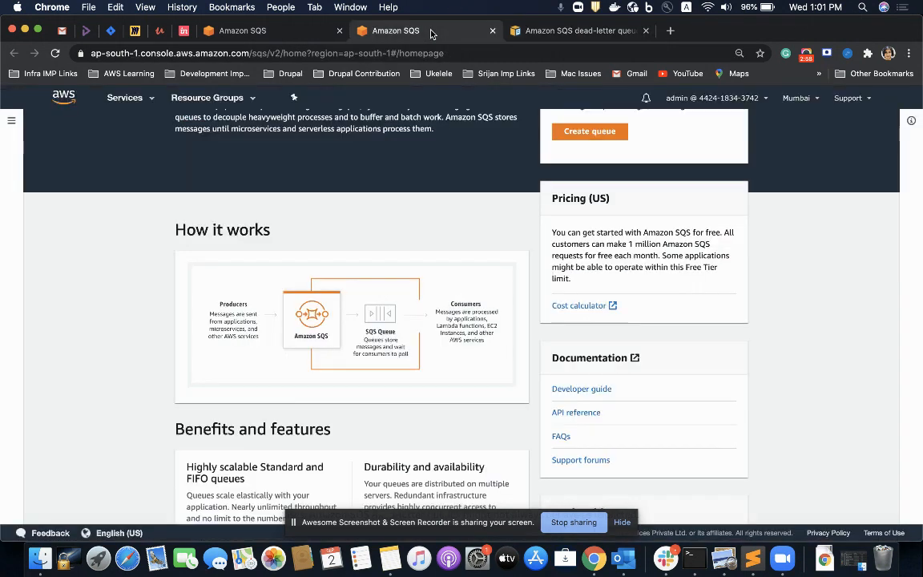
left_click(513, 29)
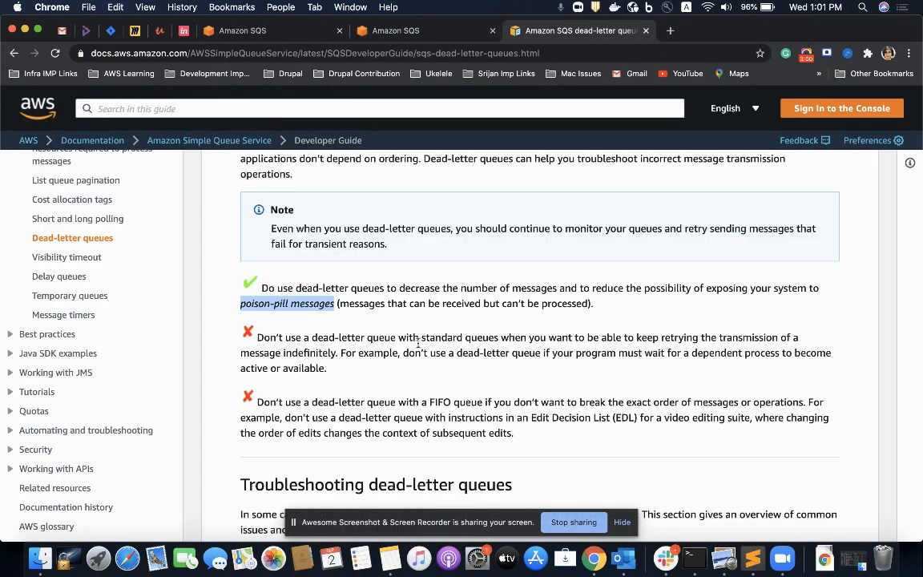
scroll(418, 343, "up", 1)
scroll(418, 345, "down", 8)
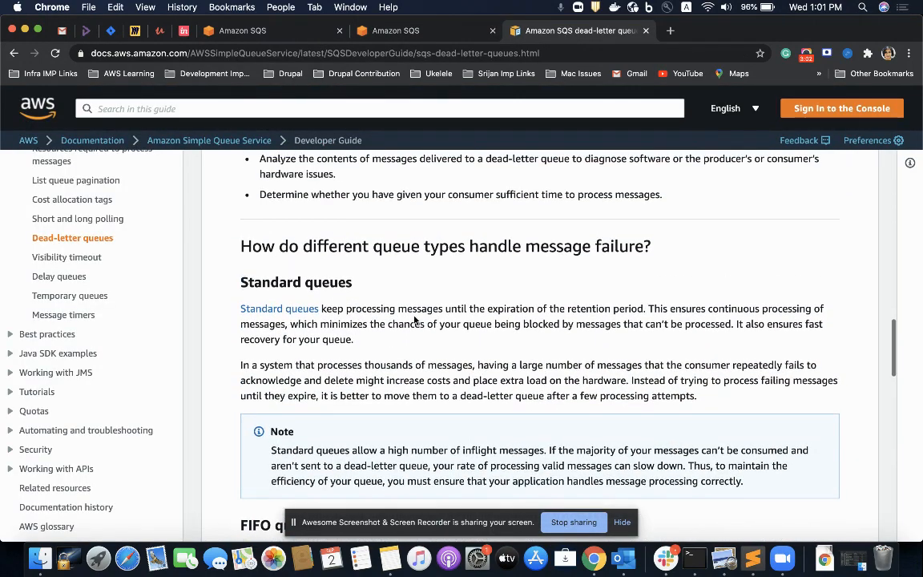
Return to the SQS console and open the details page of the demoSQS queue
left_click(381, 32)
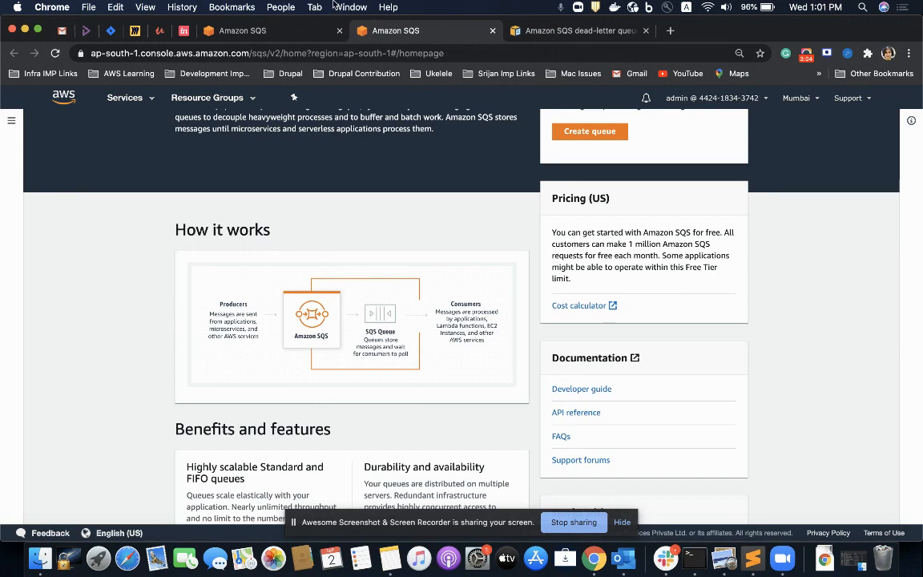
left_click(302, 29)
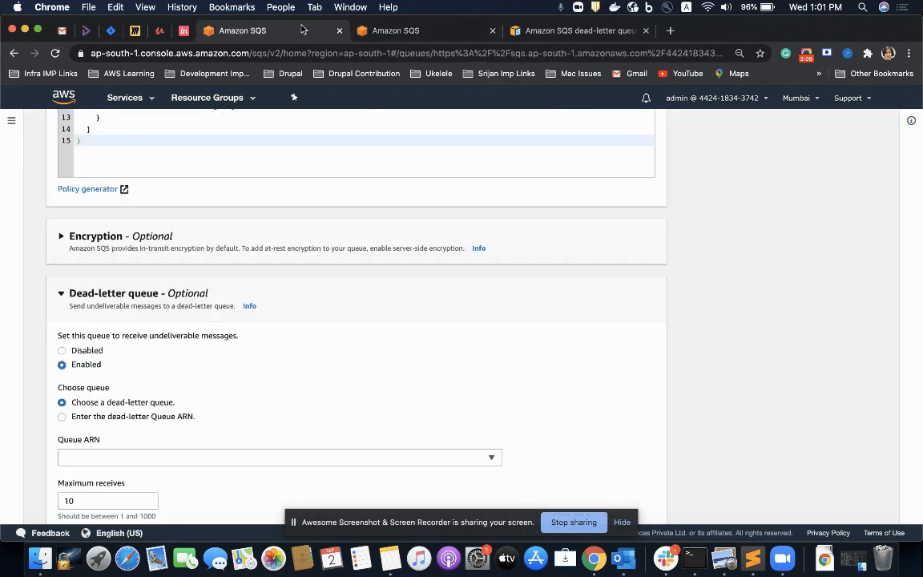
scroll(342, 196, "up", 15)
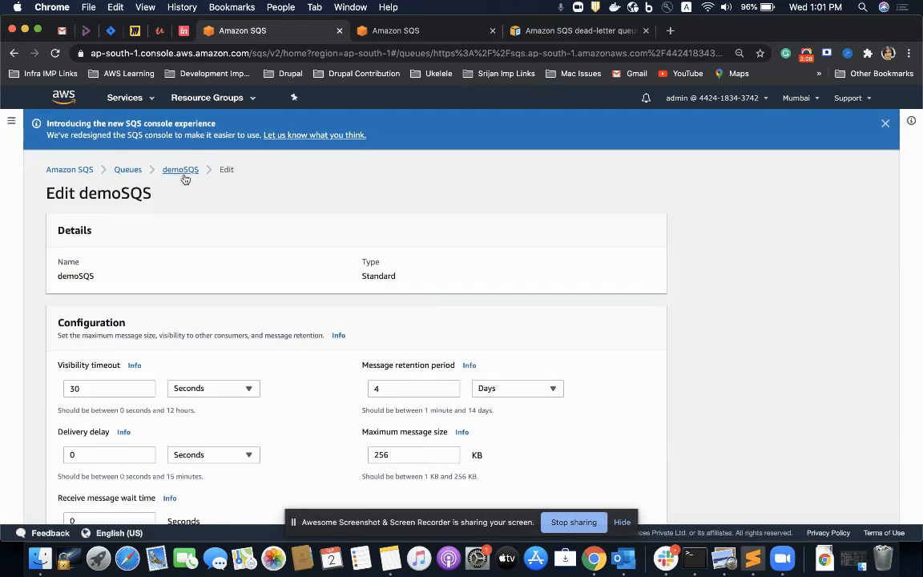
left_click(182, 171)
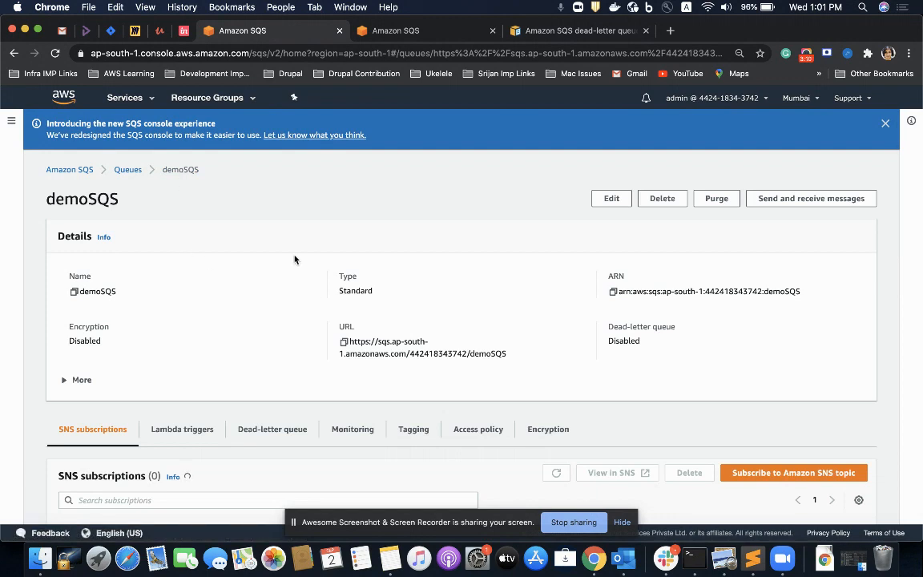
scroll(274, 250, "down", 1)
scroll(273, 251, "up", 1)
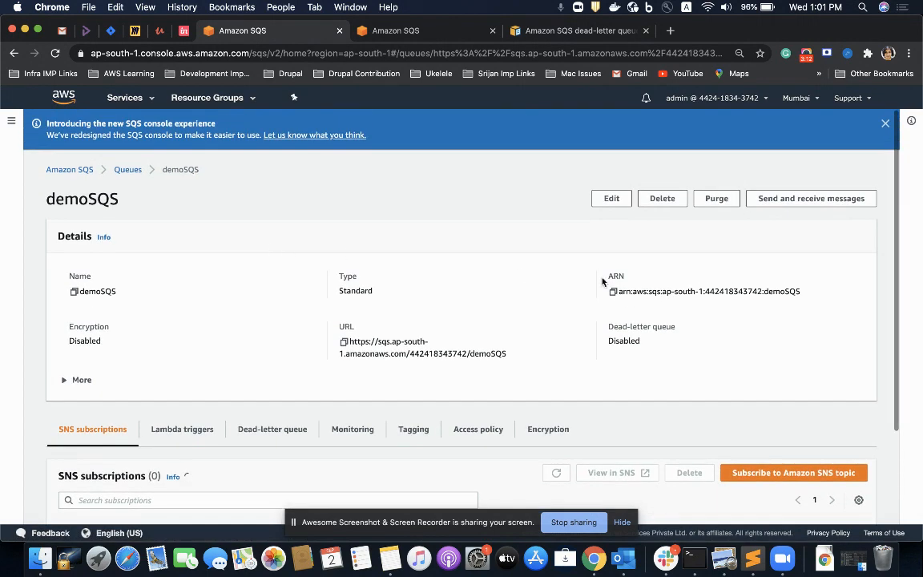
Check the demoSQS message sending page and the queue's dead-letter queue settings
left_click(811, 198)
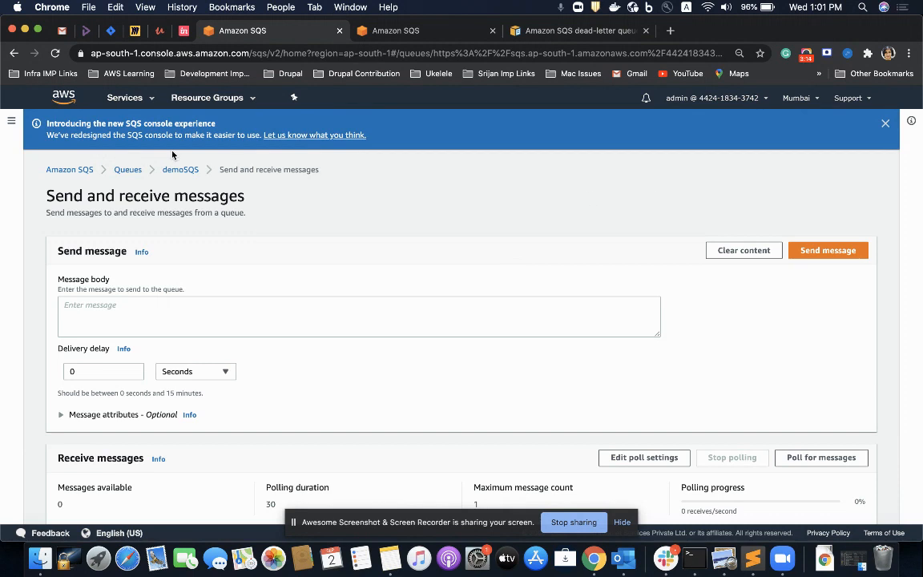
left_click(14, 53)
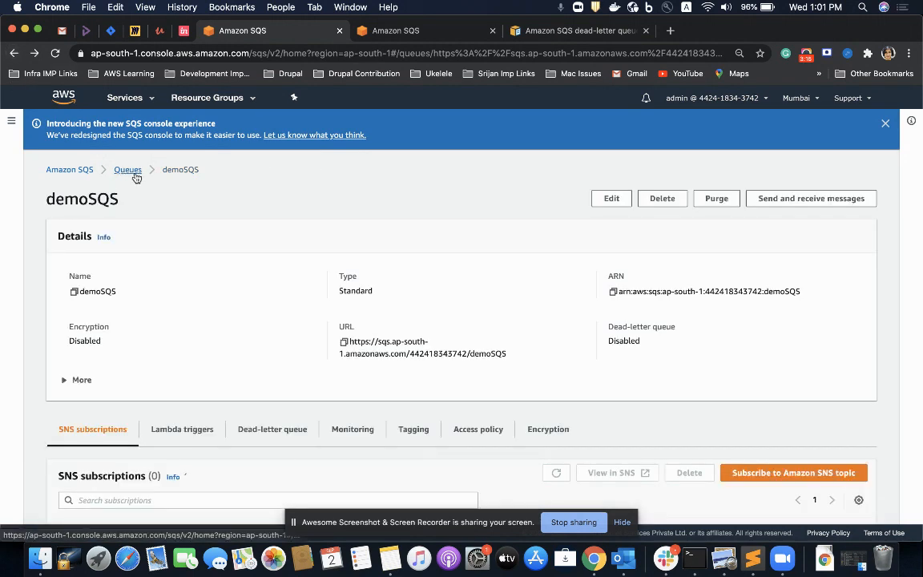
left_click(287, 431)
scroll(286, 434, "down", 3)
scroll(448, 400, "up", 3)
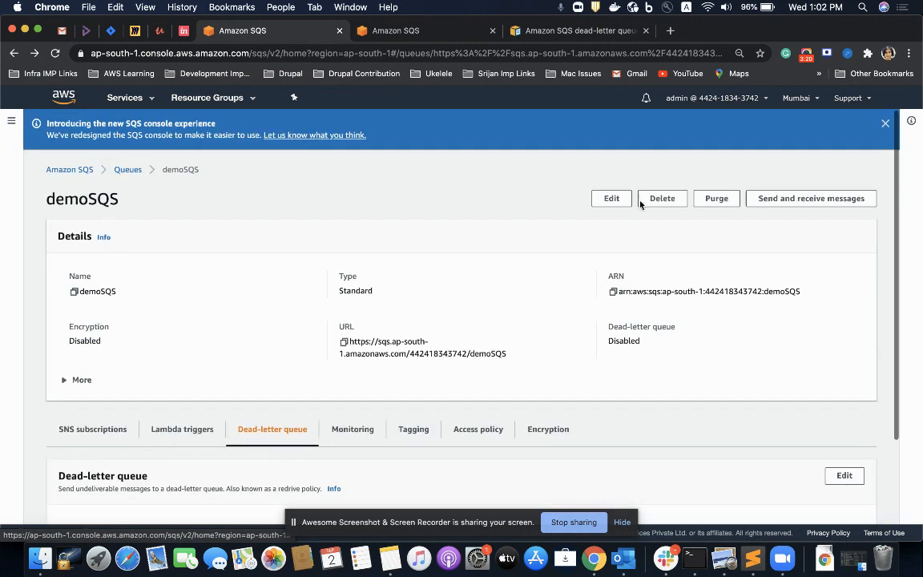
scroll(469, 461, "down", 3)
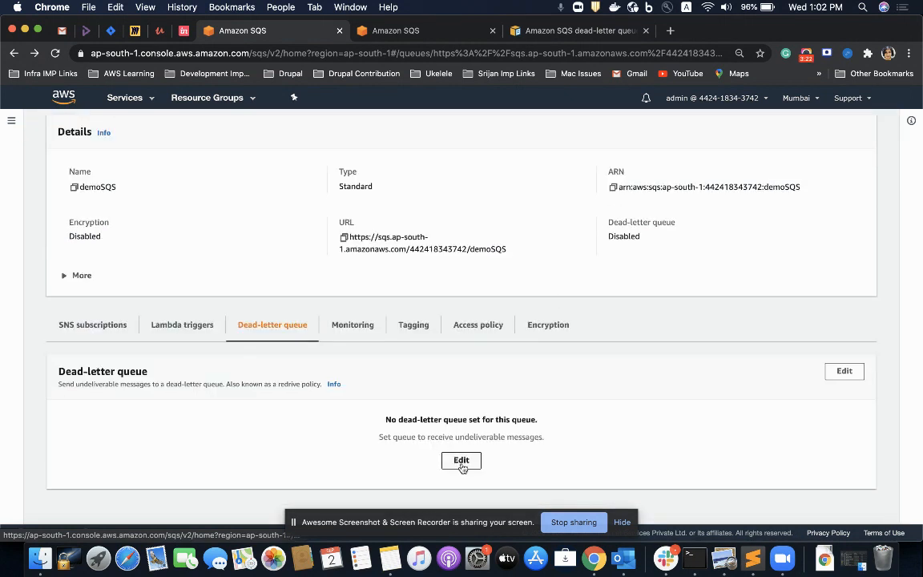
Try to enable a dead-letter queue for demoSQS and look up the available queue ARNs
left_click(462, 467)
scroll(416, 384, "down", 10)
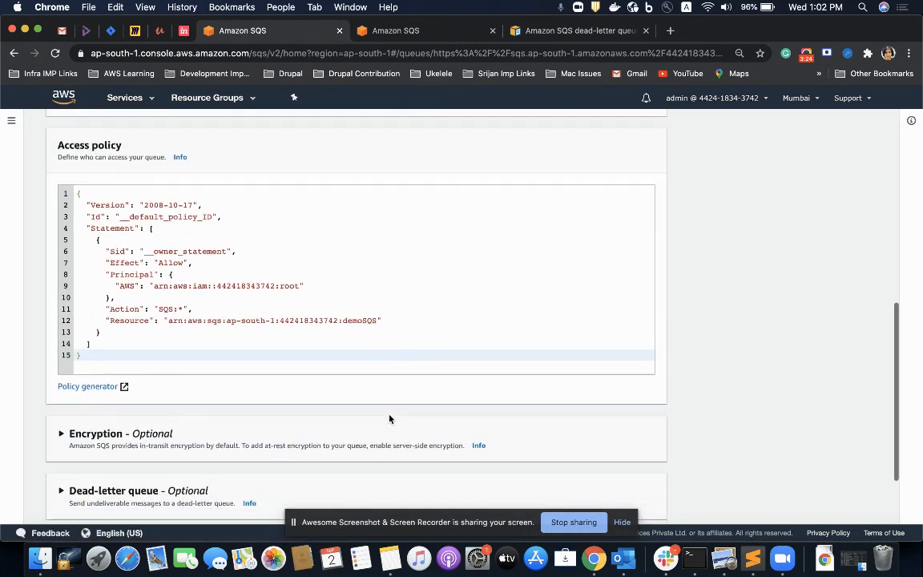
scroll(280, 373, "down", 3)
left_click(149, 390)
scroll(143, 399, "down", 2)
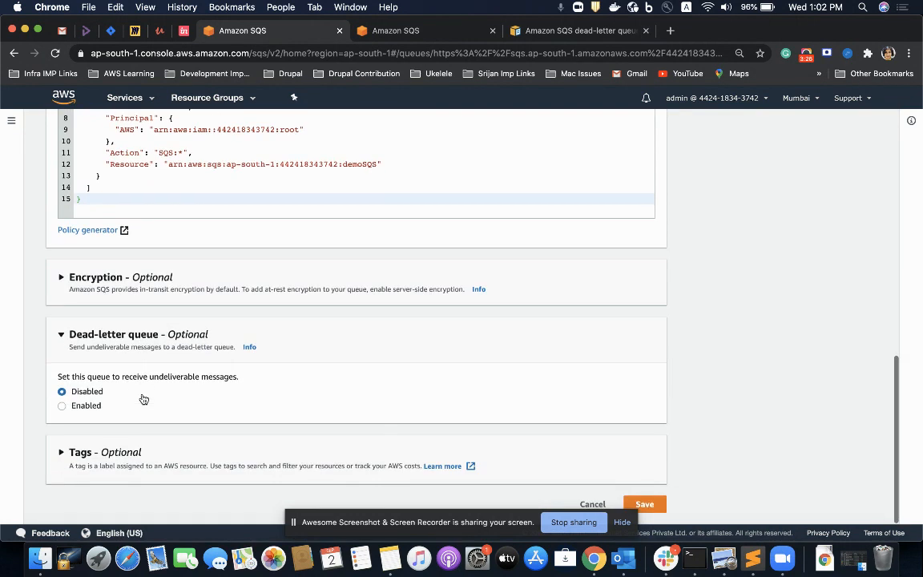
left_click(83, 406)
scroll(90, 405, "down", 3)
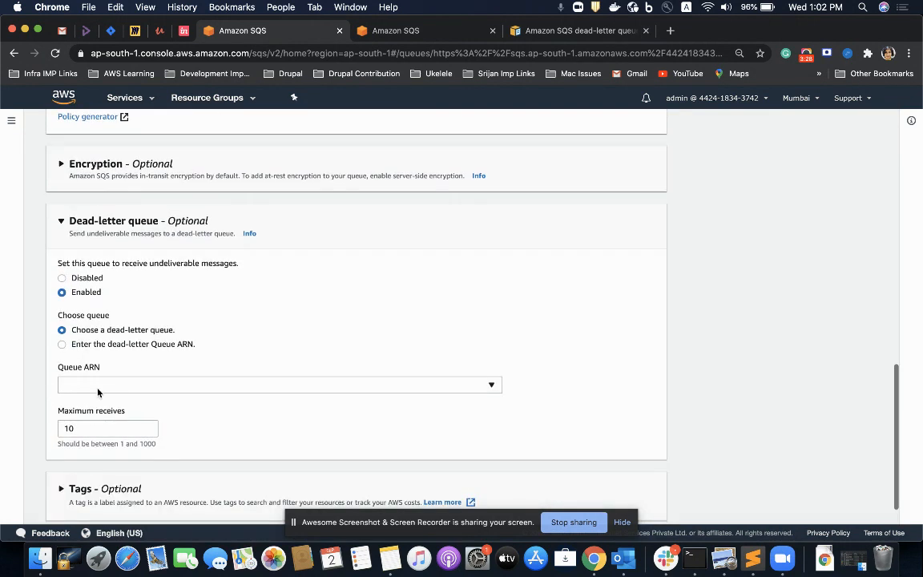
left_click(97, 391)
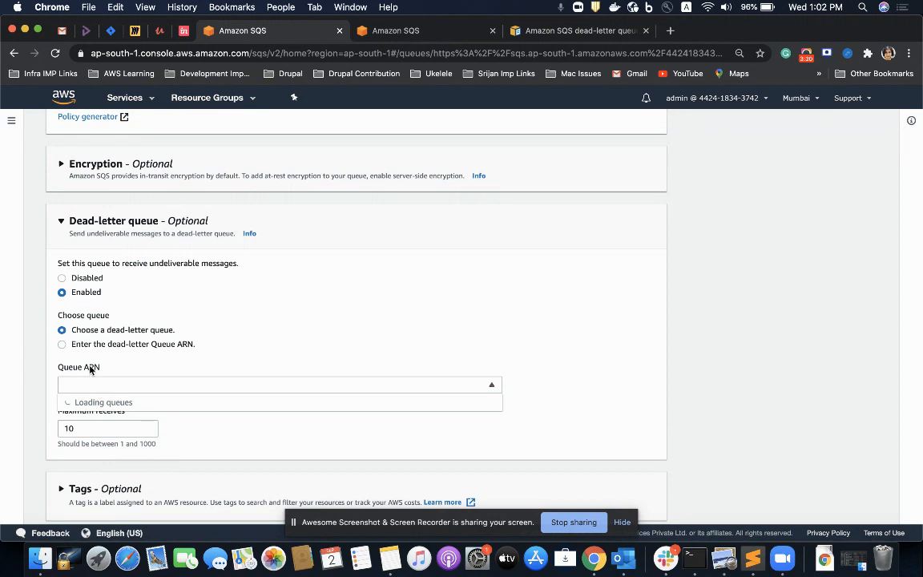
left_click(90, 369)
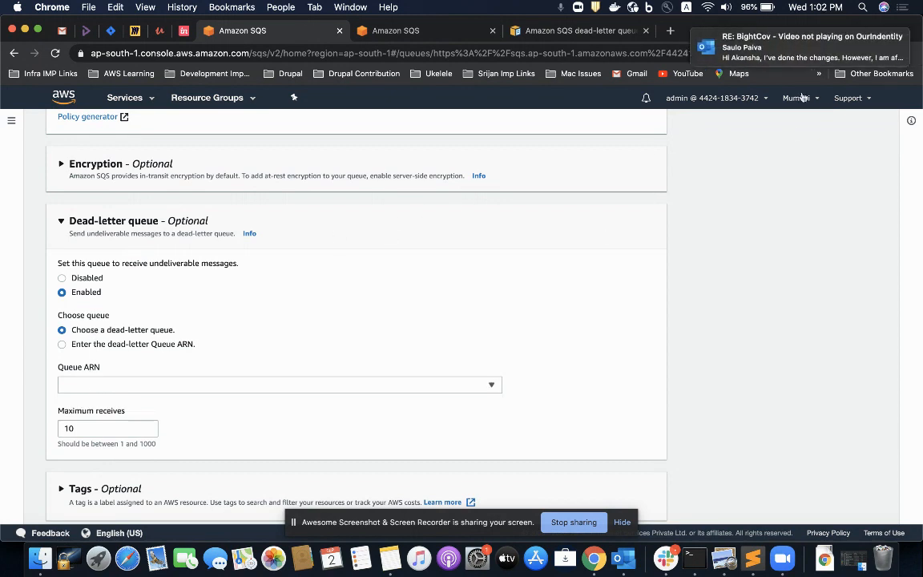
scroll(535, 265, "down", 2)
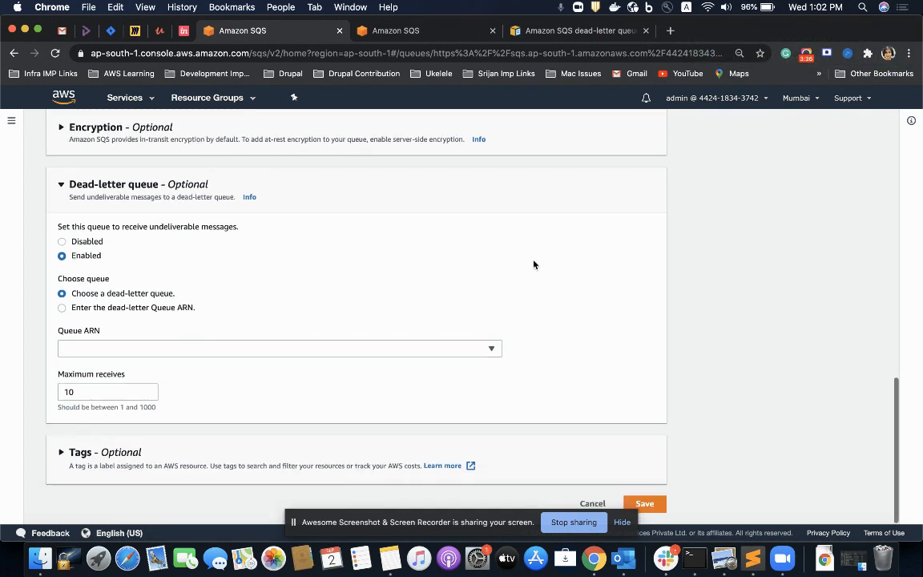
scroll(535, 265, "up", 10)
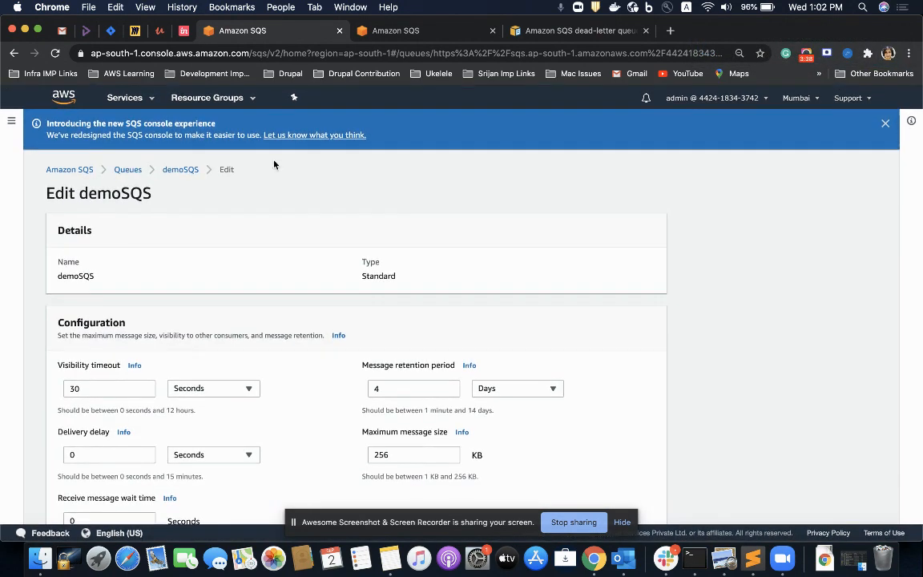
Start creating a new standard queue from the queue list and name it dqlDemo
left_click(173, 172)
left_click(128, 171)
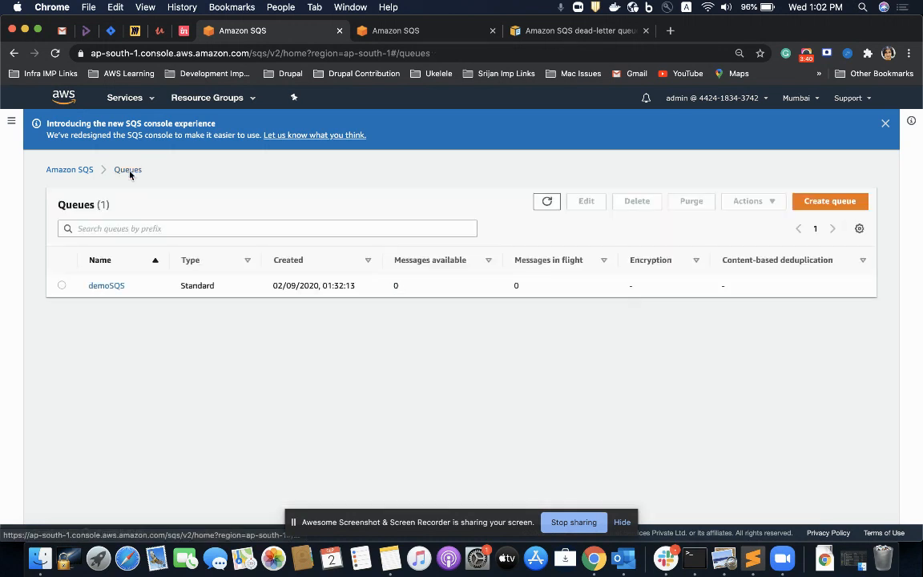
left_click(817, 201)
scroll(143, 377, "down", 3)
left_click(121, 346)
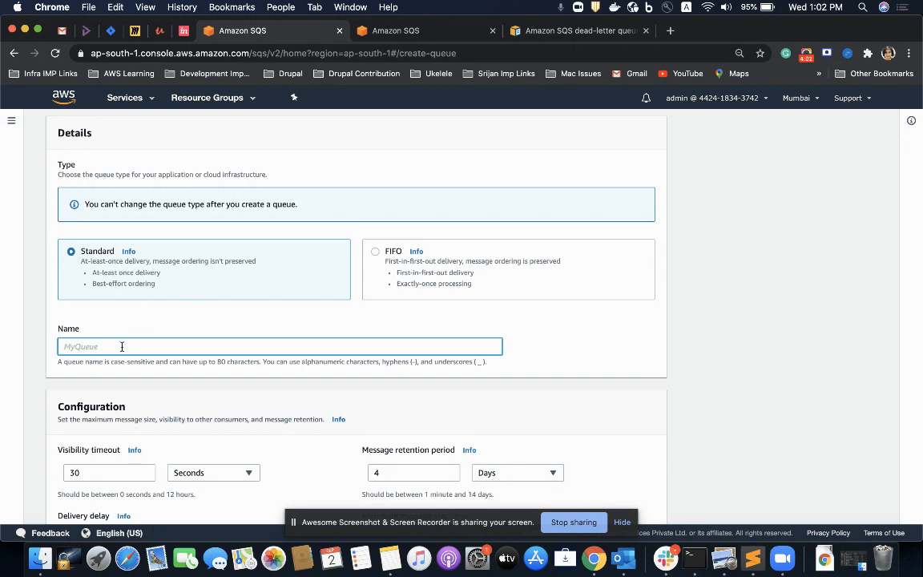
type("dqlSemo")
Create the dqlDemo queue, keeping the default configuration, access policy and optional settings
scroll(122, 346, "down", 5)
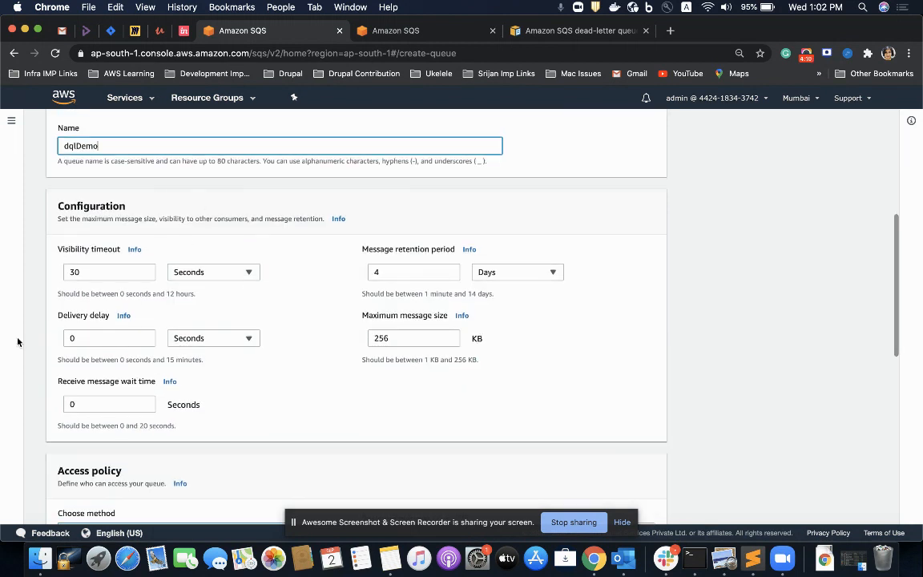
scroll(191, 344, "down", 4)
scroll(213, 385, "down", 8)
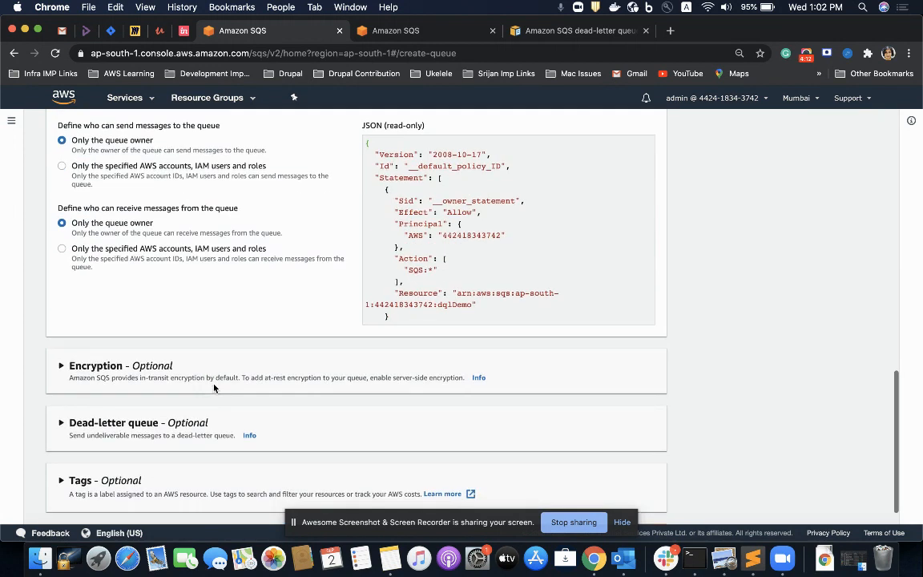
left_click(145, 456)
left_click(145, 457)
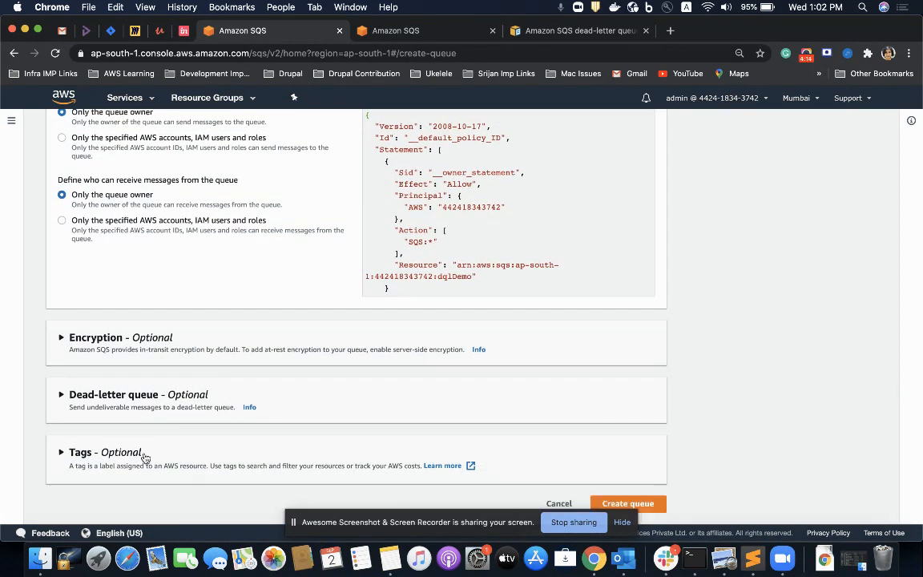
left_click(144, 415)
left_click(145, 415)
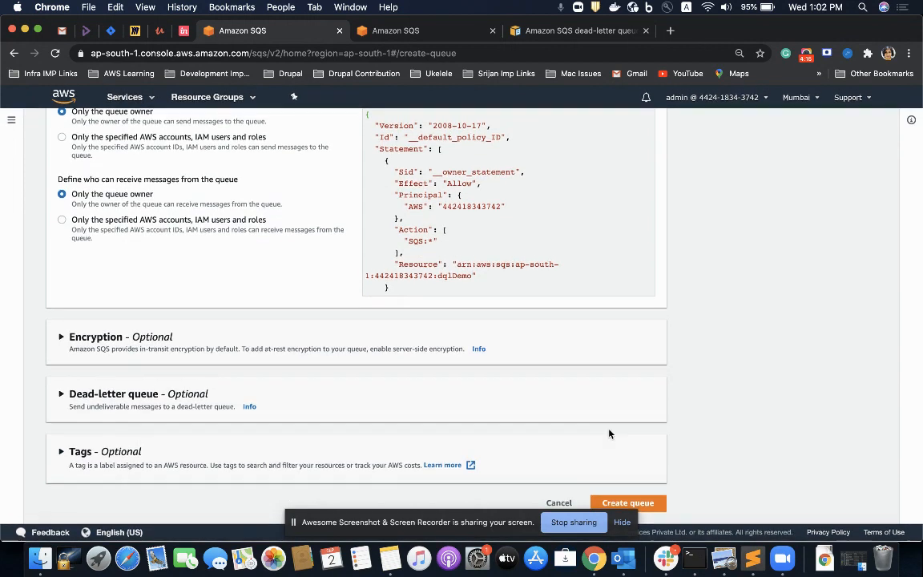
left_click(658, 510)
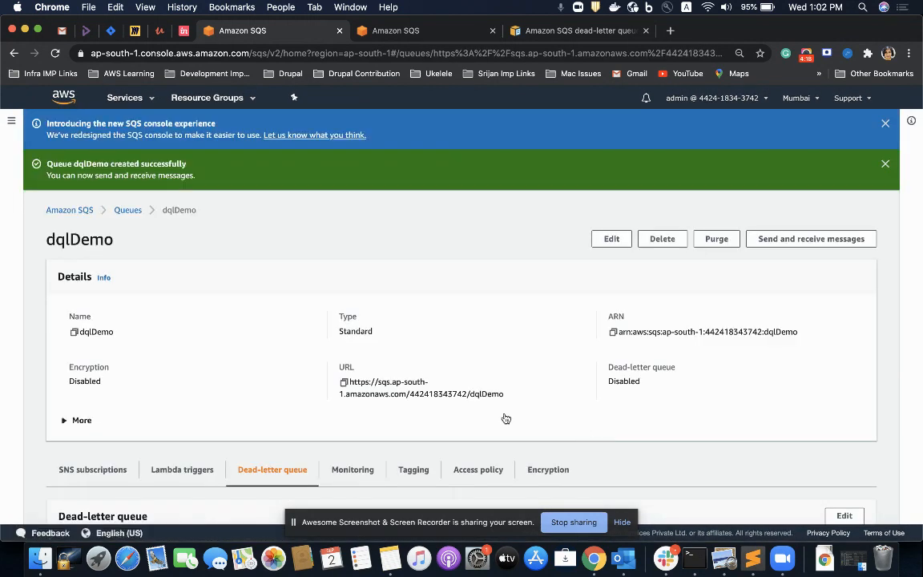
Refresh the queue list and open demoSQS for editing from its dead-letter queue section
left_click(128, 211)
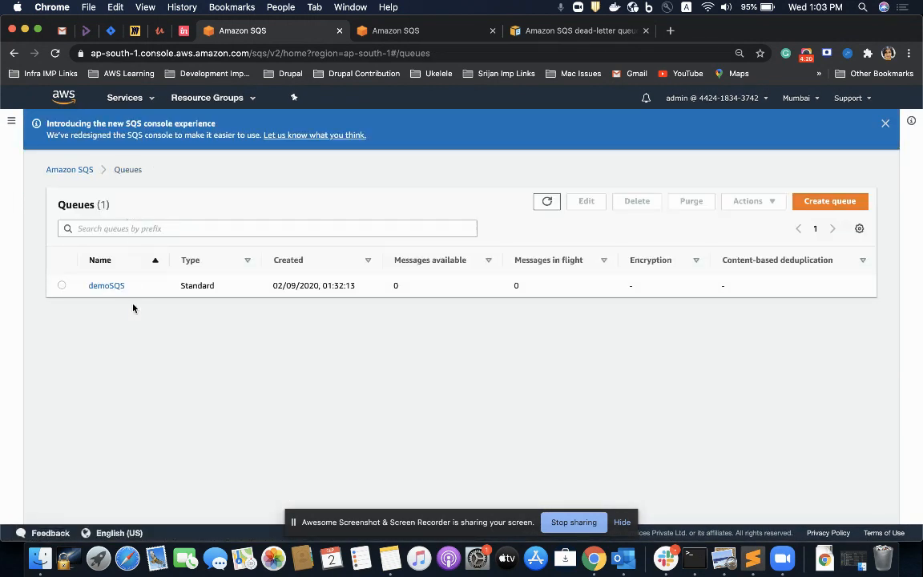
left_click(546, 202)
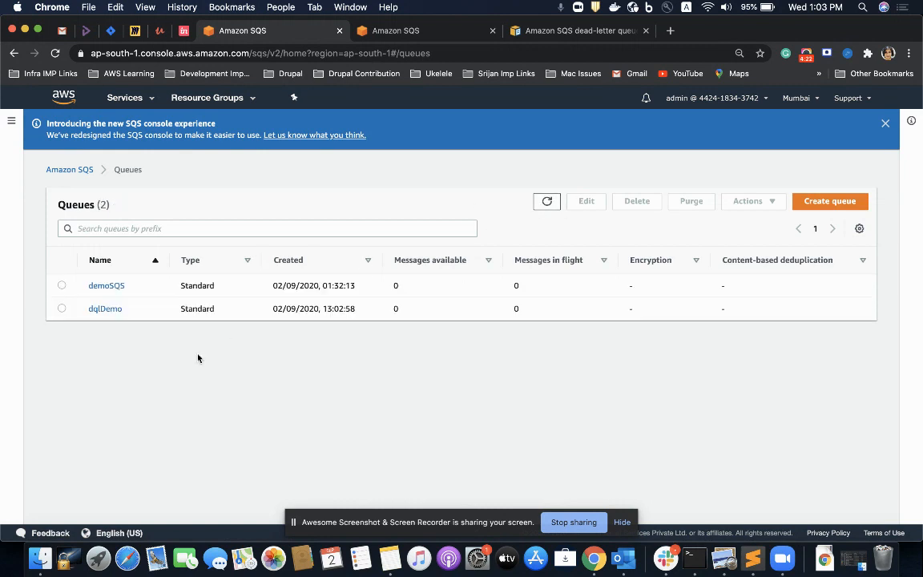
left_click(107, 286)
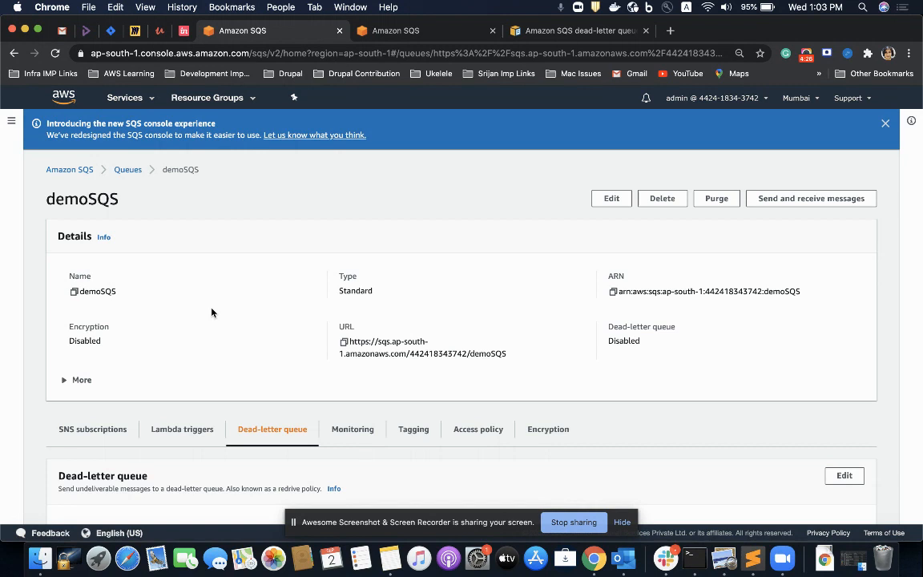
scroll(211, 311, "down", 3)
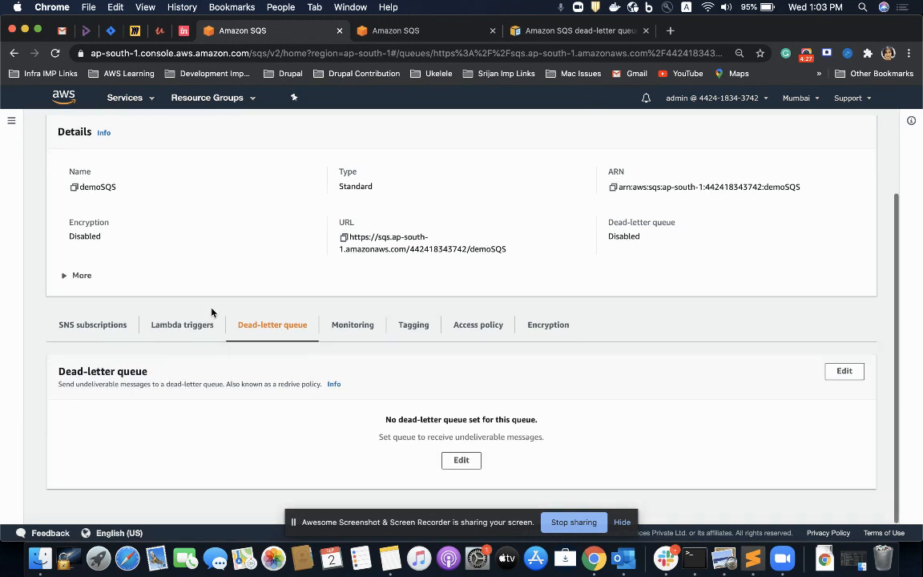
left_click(462, 460)
Enable the dead-letter queue for demoSQS and choose the ARN of the dqlDemo queue
scroll(256, 388, "down", 5)
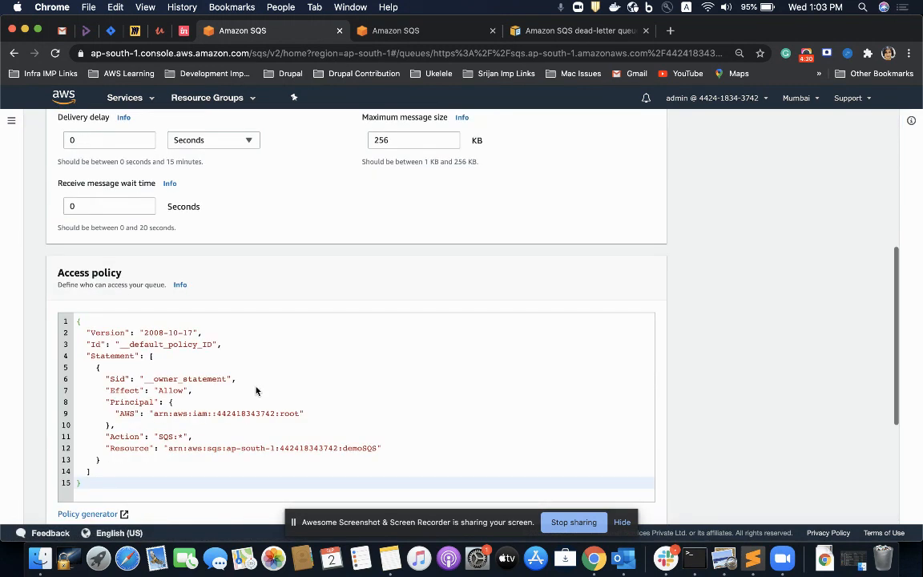
scroll(742, 295, "down", 5)
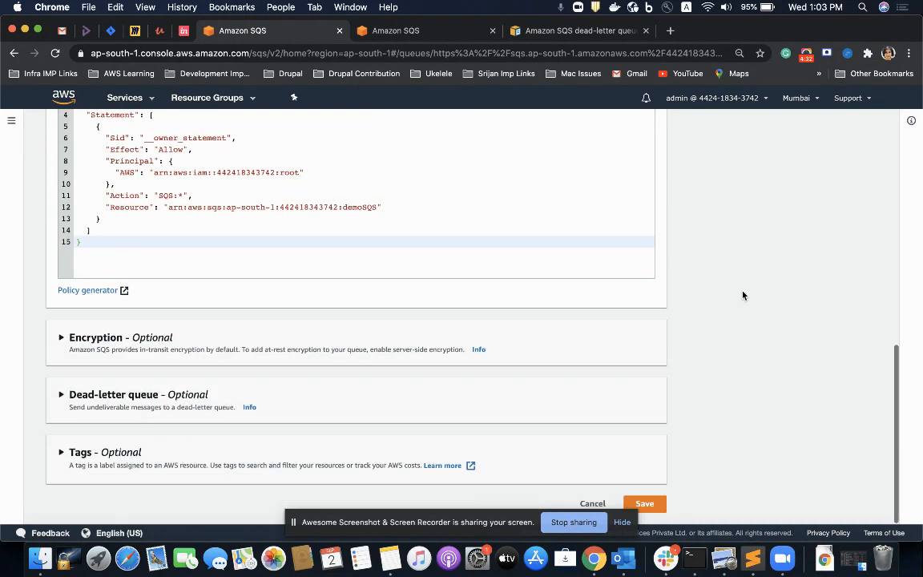
left_click(127, 396)
scroll(115, 409, "down", 1)
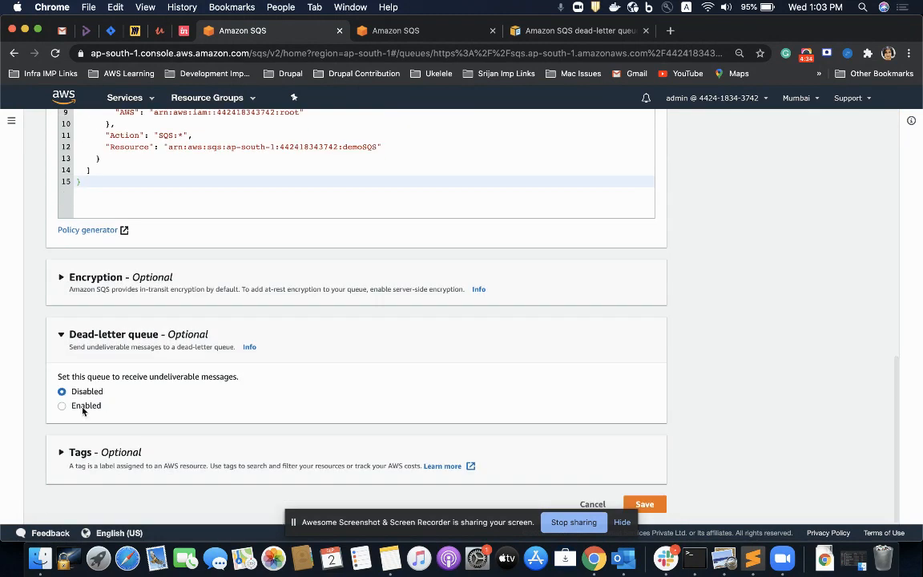
left_click(75, 405)
scroll(112, 369, "down", 4)
left_click(116, 346)
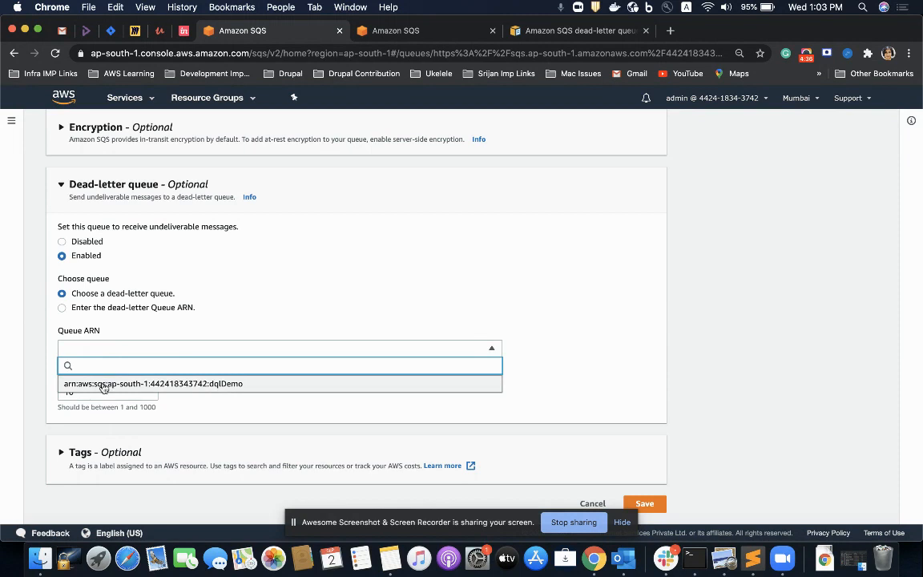
left_click(103, 384)
Set the maximum receives to 3, save the demoSQS configuration and check its dead-letter queue details
double_click(116, 386)
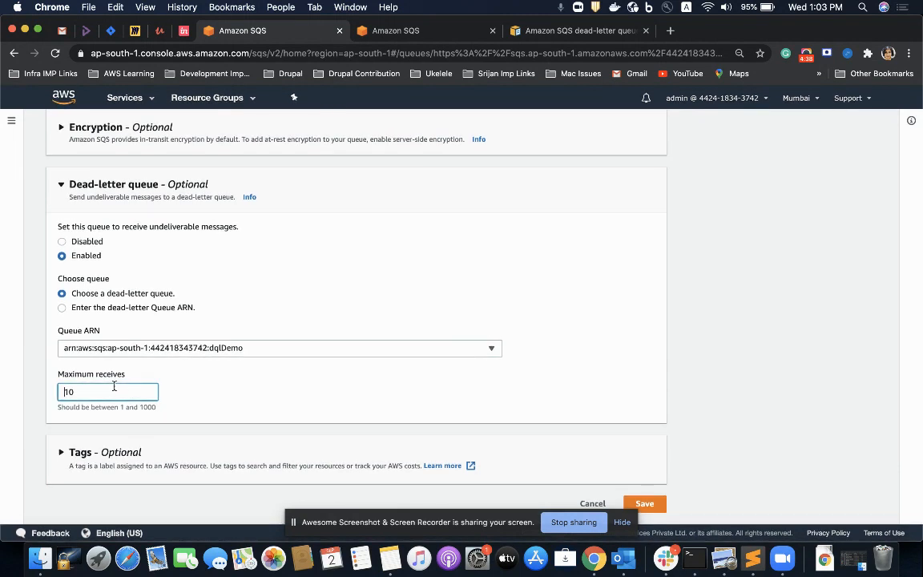
type("3")
left_click(658, 504)
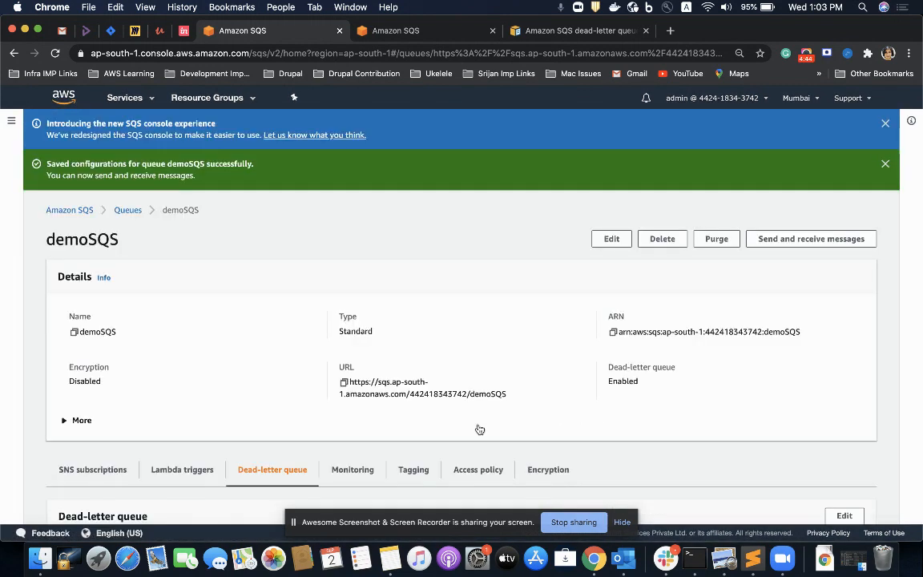
scroll(447, 244, "down", 3)
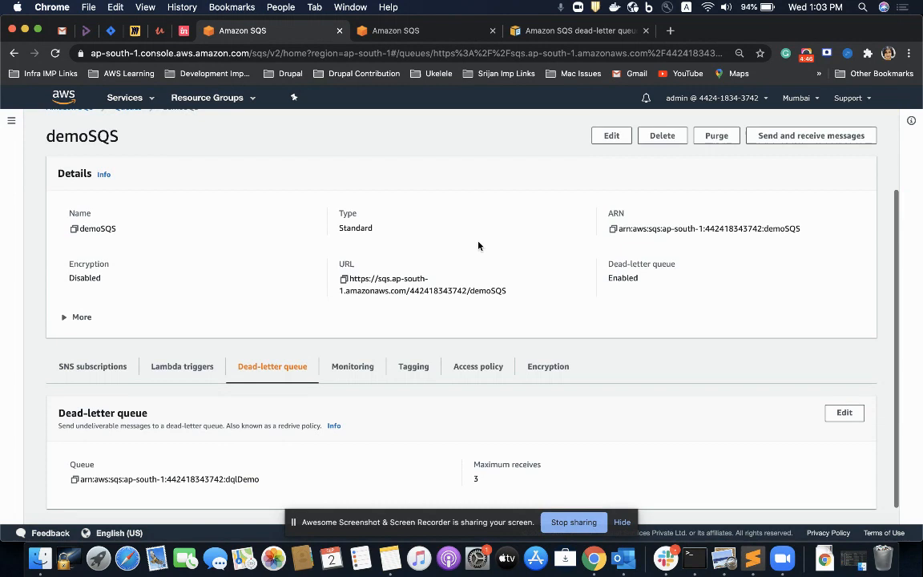
Send a message with the body "Demo for DLQ" to the demoSQS queue
left_click(804, 134)
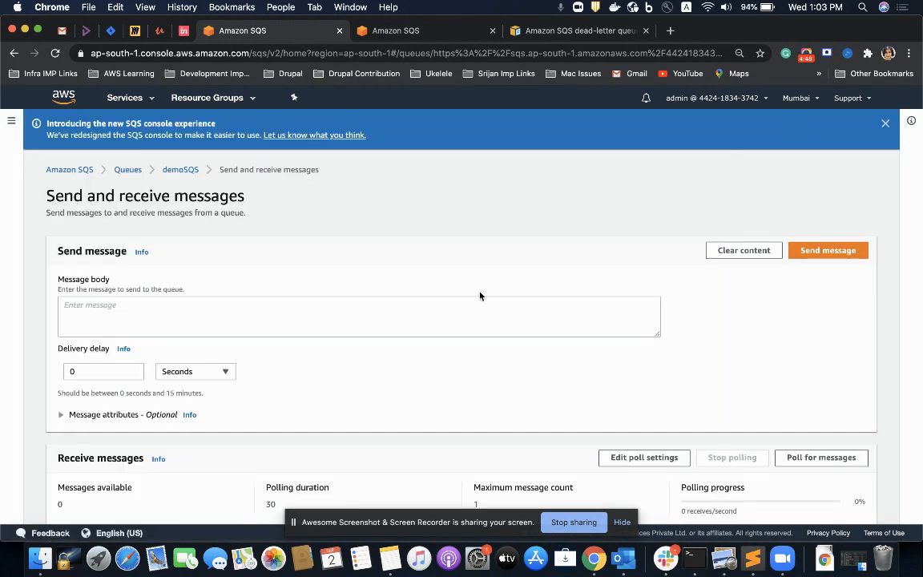
scroll(459, 291, "down", 1)
left_click(324, 307)
type("Demo for DQ")
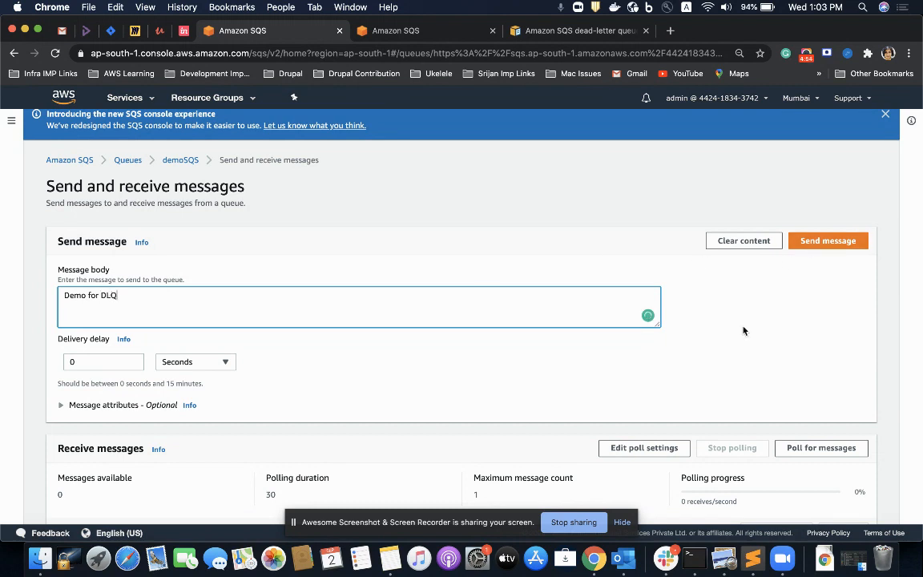
scroll(743, 329, "down", 2)
left_click(827, 202)
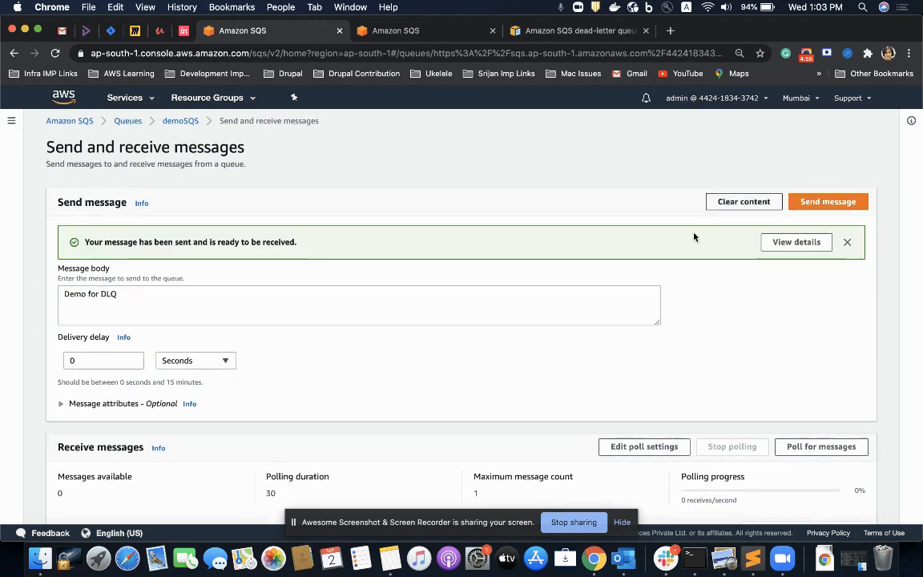
Poll demoSQS for messages four times to exceed the maximum receives limit
scroll(612, 274, "down", 4)
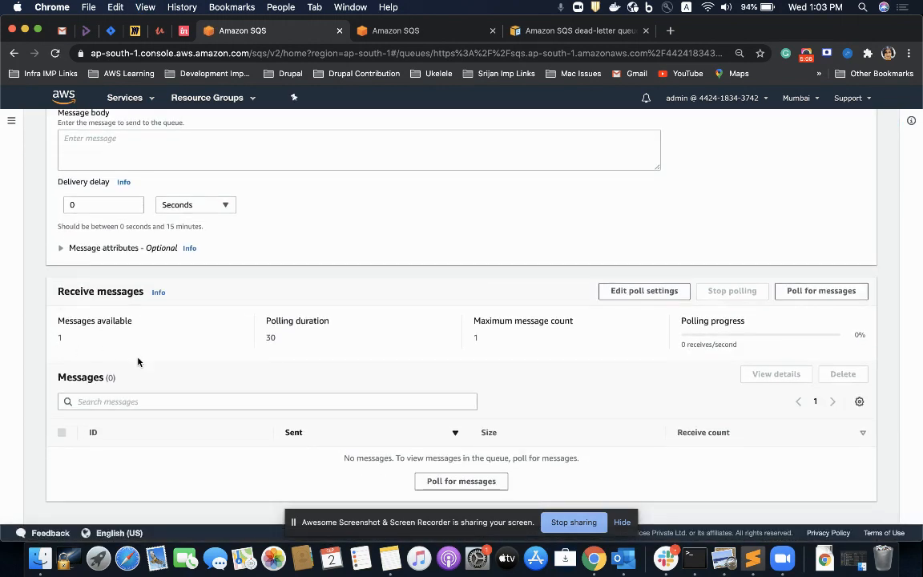
left_click(817, 290)
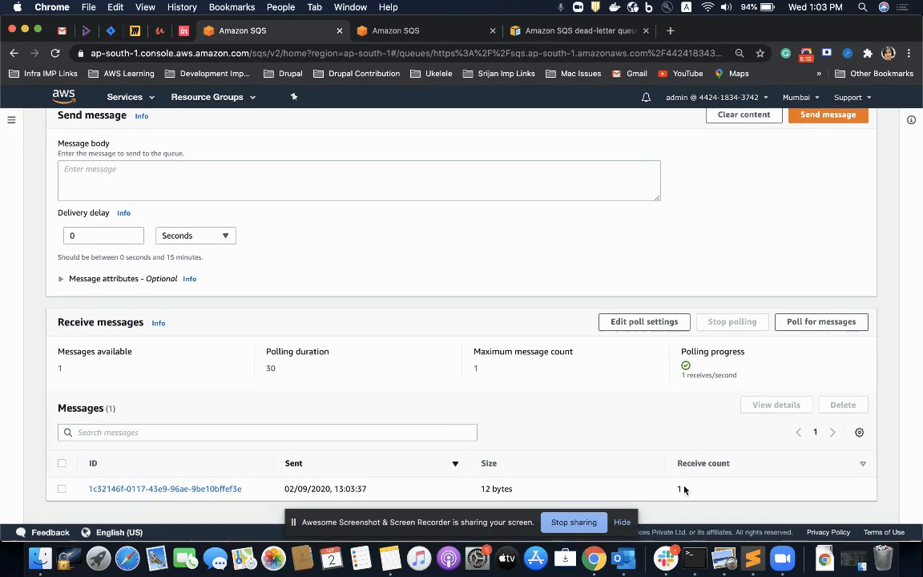
left_click(802, 324)
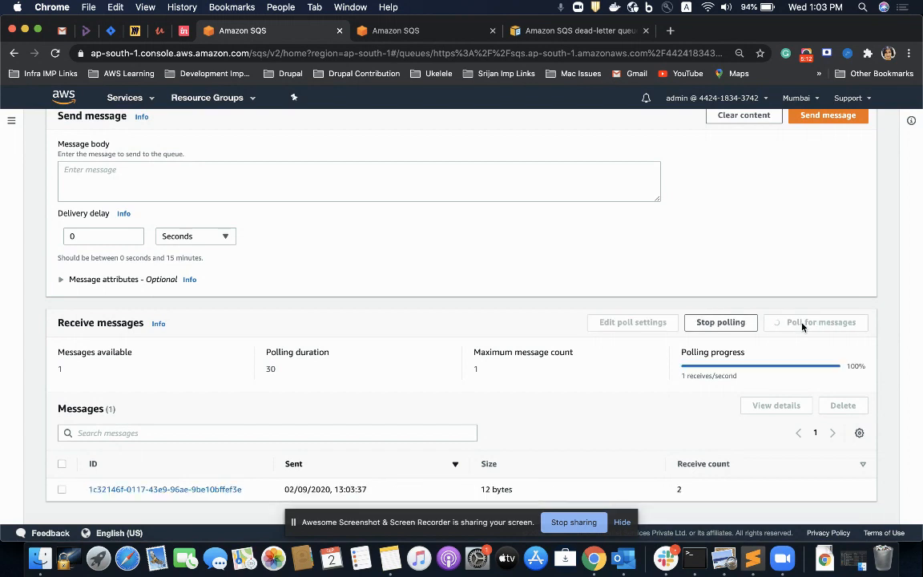
left_click(791, 329)
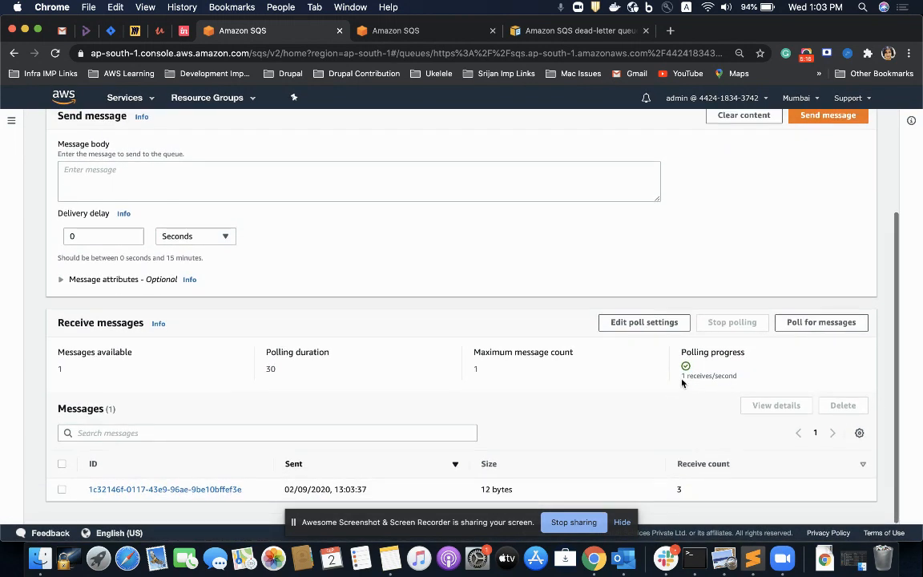
left_click(796, 323)
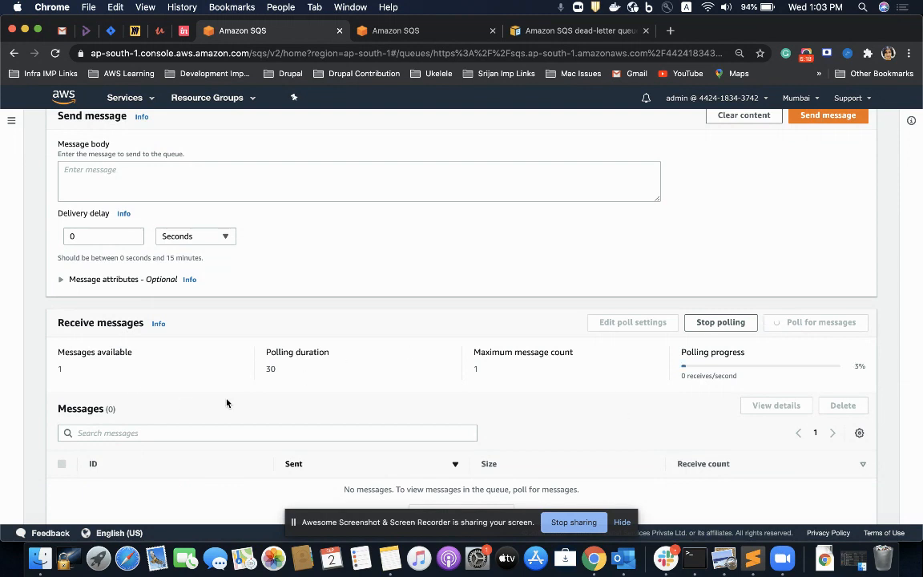
Reload the demoSQS message page, check its available messages and return to the queue list
key("super+r")
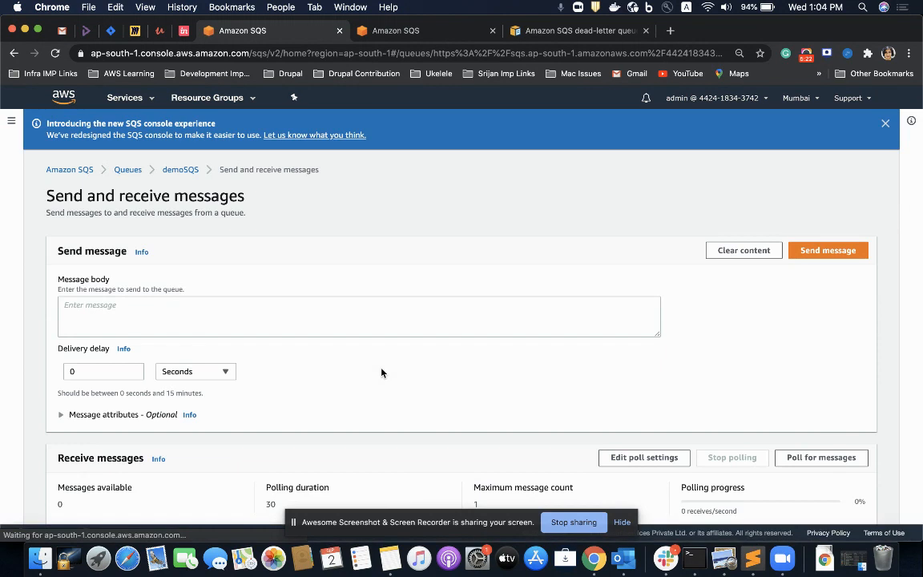
scroll(381, 373, "down", 3)
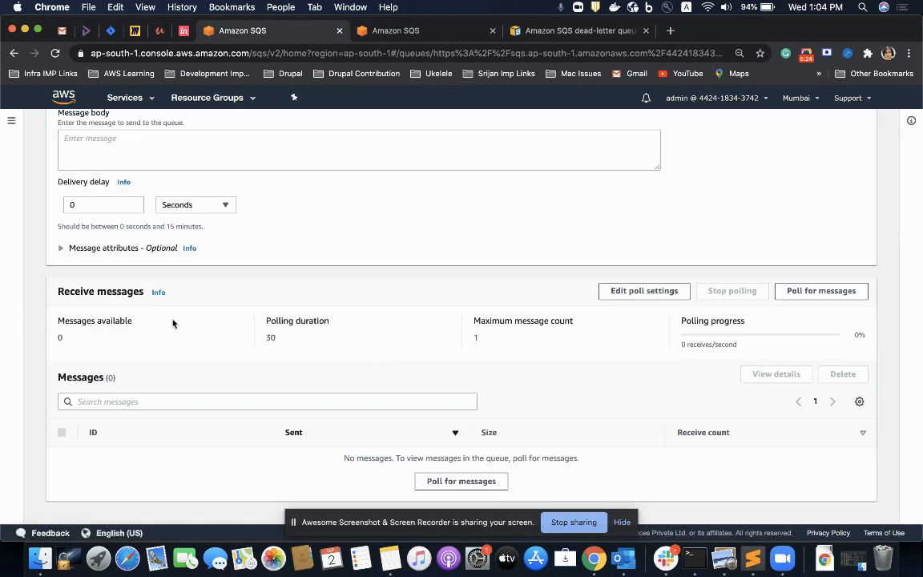
scroll(172, 322, "up", 3)
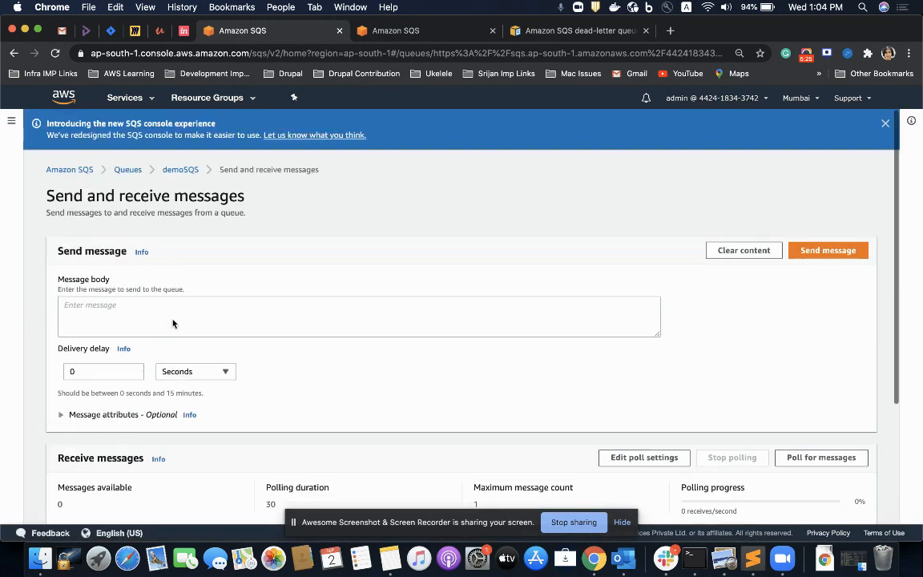
left_click(179, 171)
left_click(126, 169)
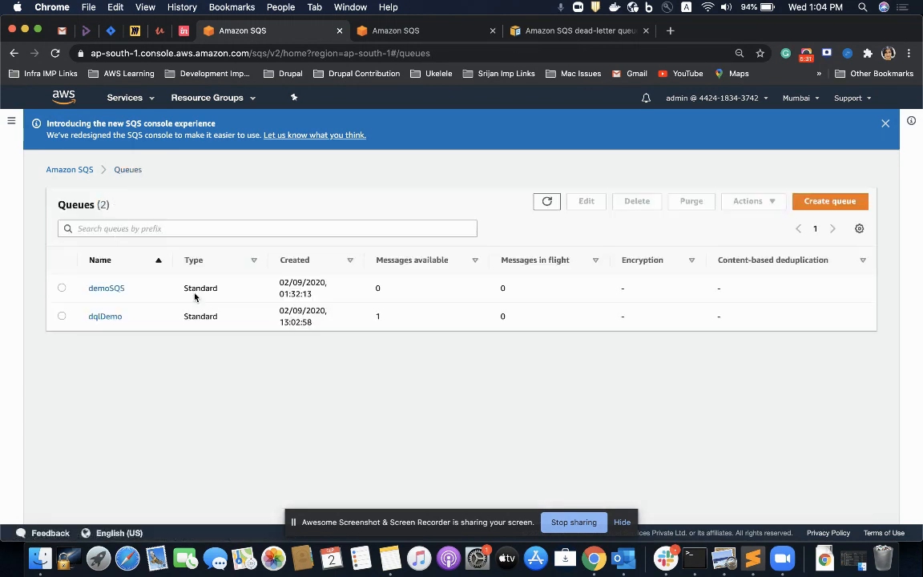
Open the dqlDemo queue, reloading its page, and go to the received messages section of its messaging page
left_click(104, 316)
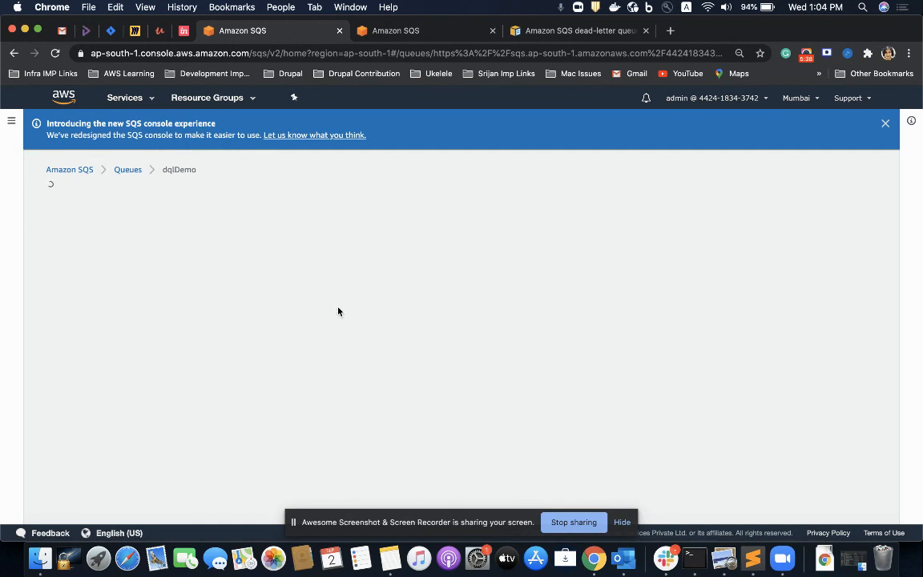
left_click(885, 123)
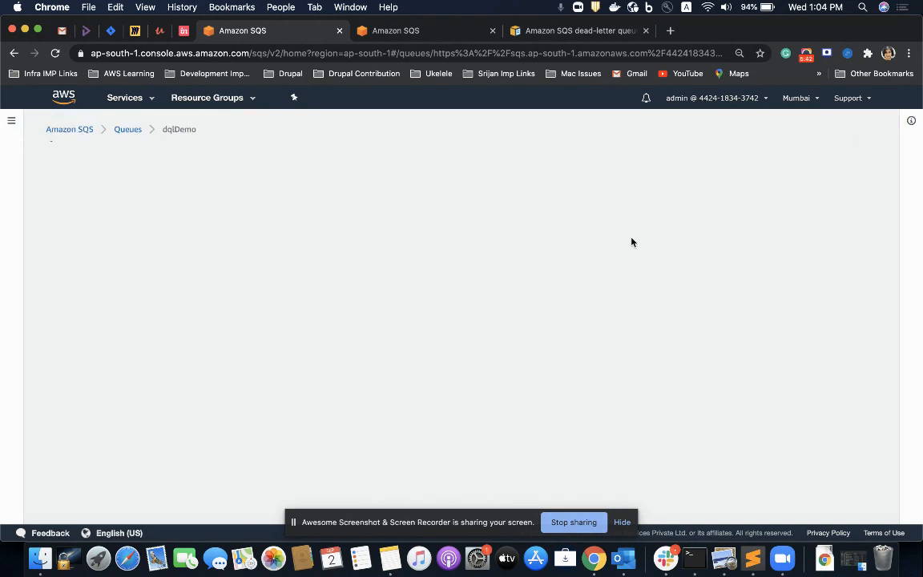
left_click(565, 53)
key("Return")
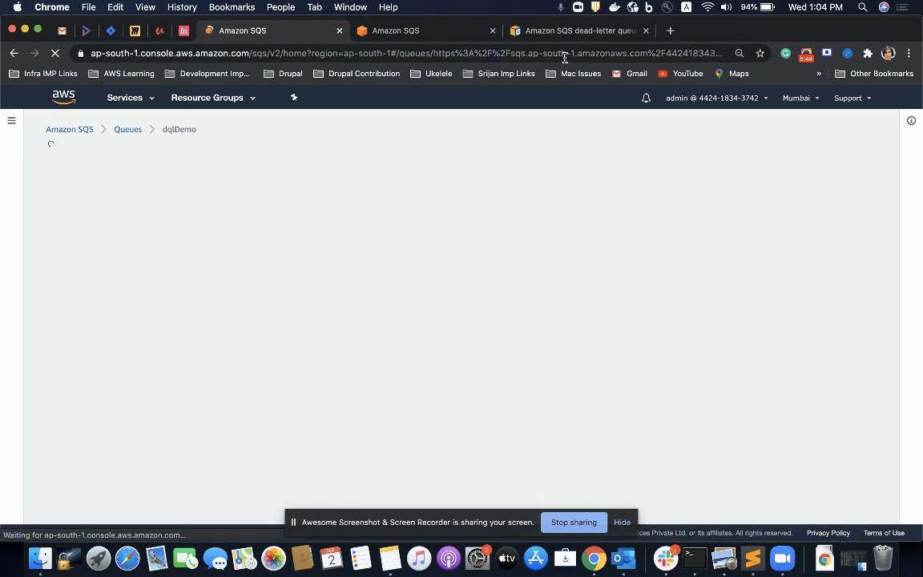
left_click(832, 202)
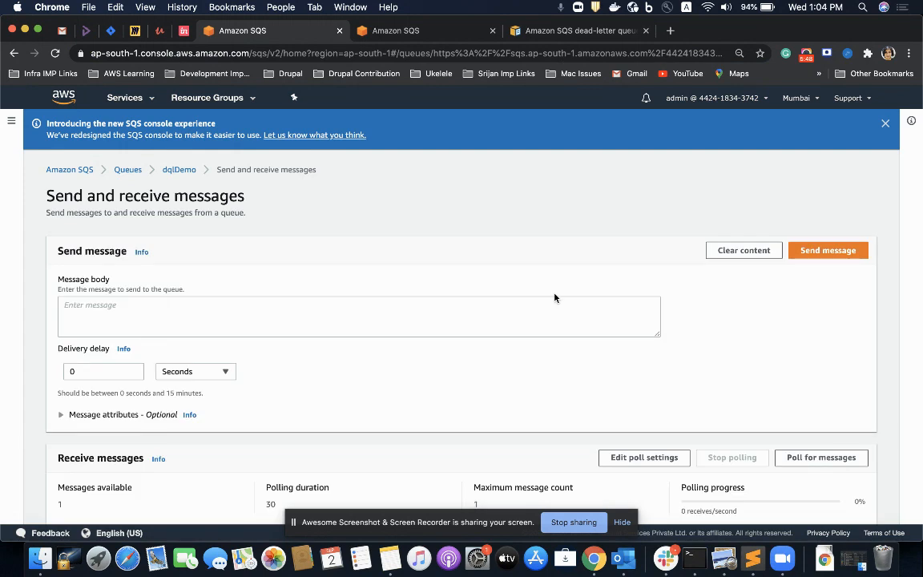
scroll(554, 298, "down", 5)
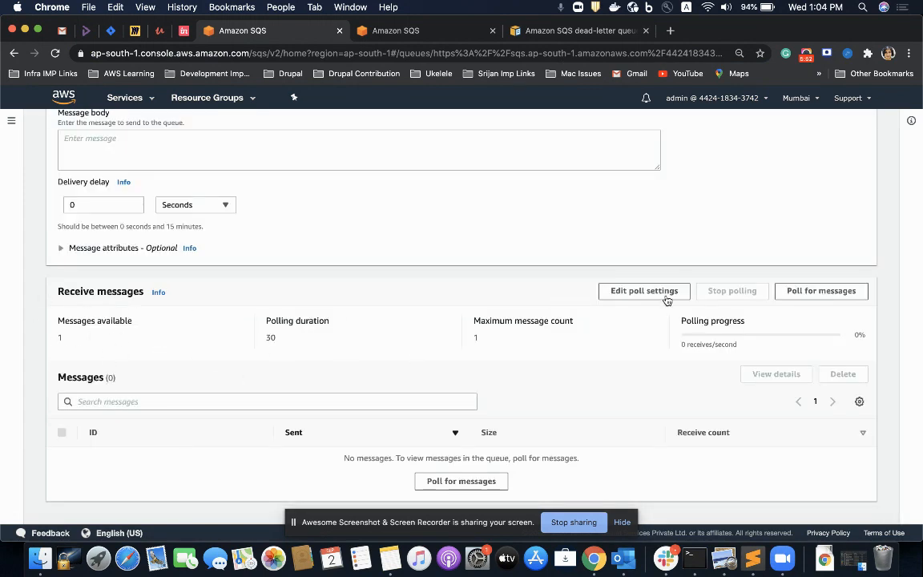
Poll dqlDemo for messages and inspect the retrieved message's body and attributes, closing its details when done
left_click(797, 291)
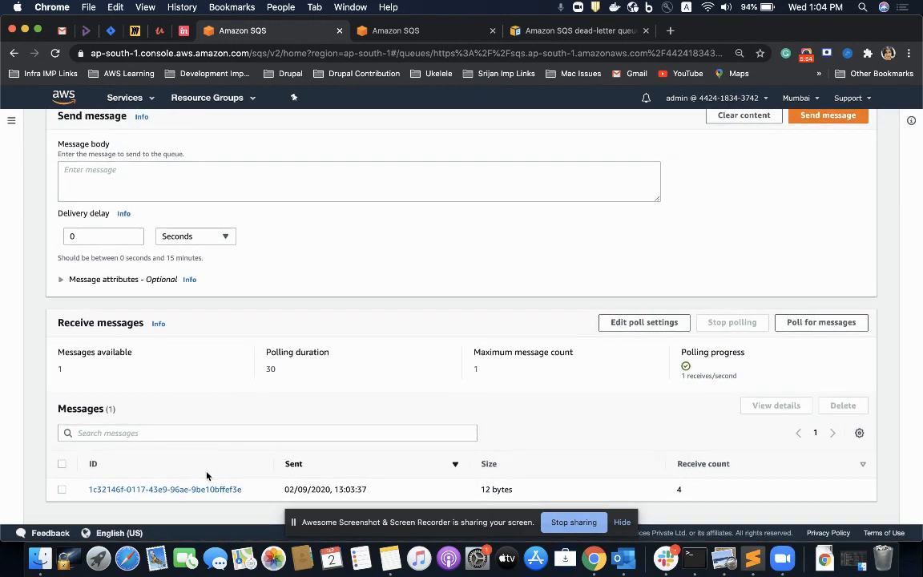
left_click(198, 487)
left_click(310, 231)
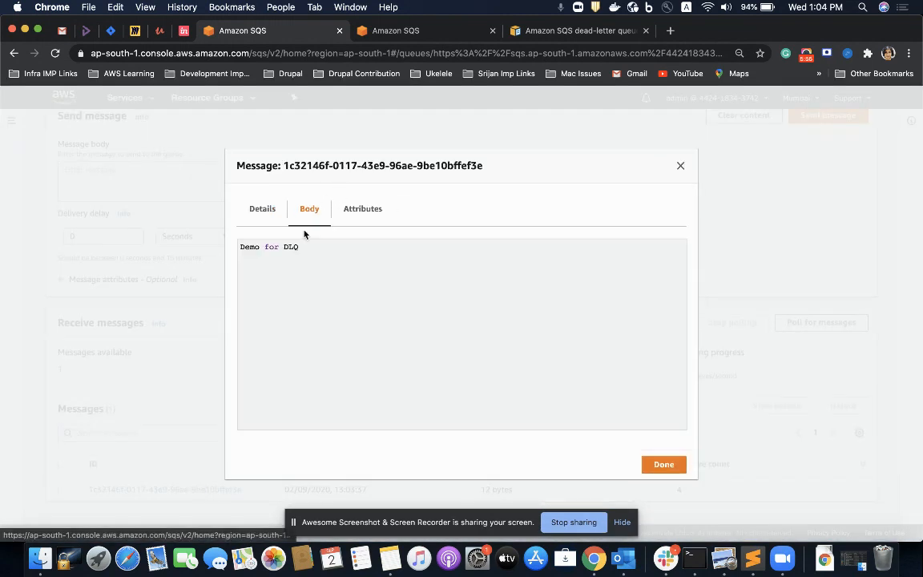
left_click(370, 211)
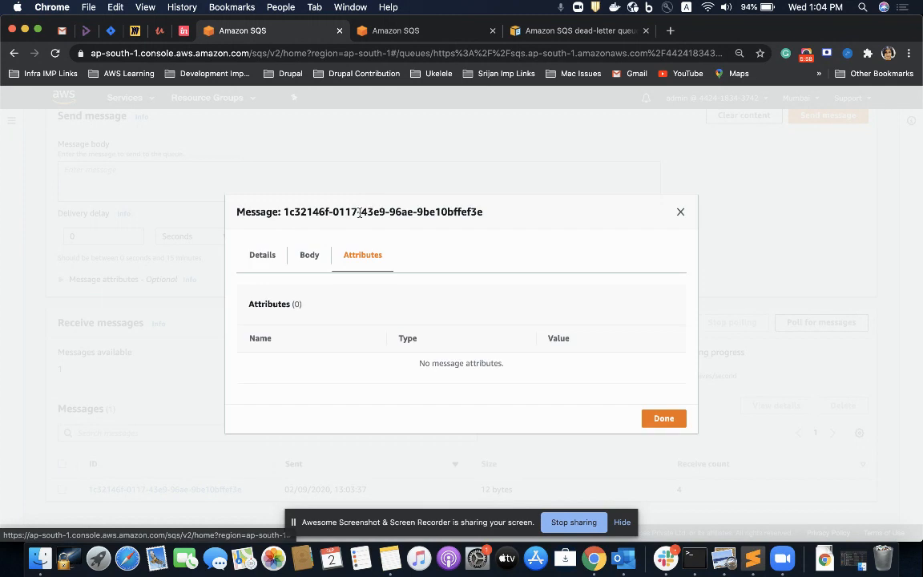
left_click(680, 212)
Return to the dqlDemo queue's overview page and review its details
scroll(508, 275, "up", 3)
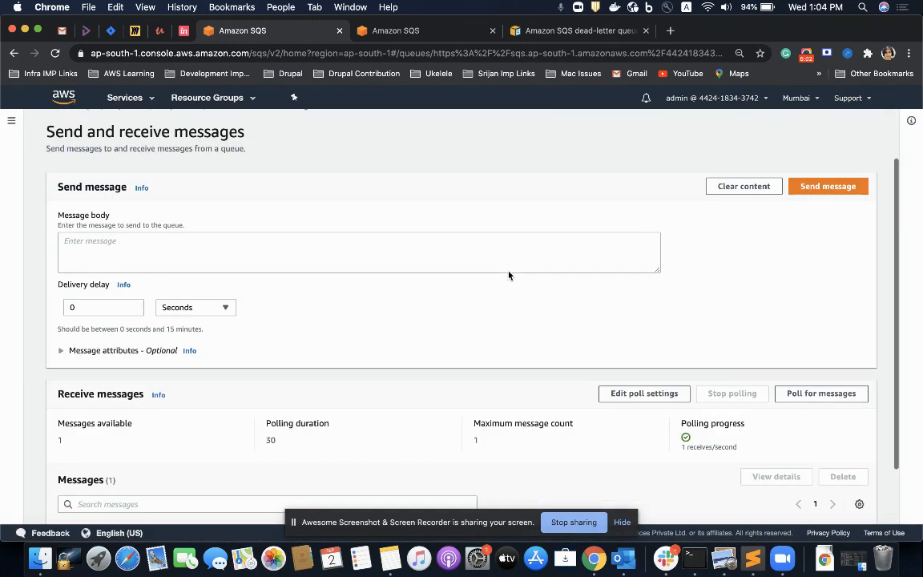
scroll(508, 275, "up", 2)
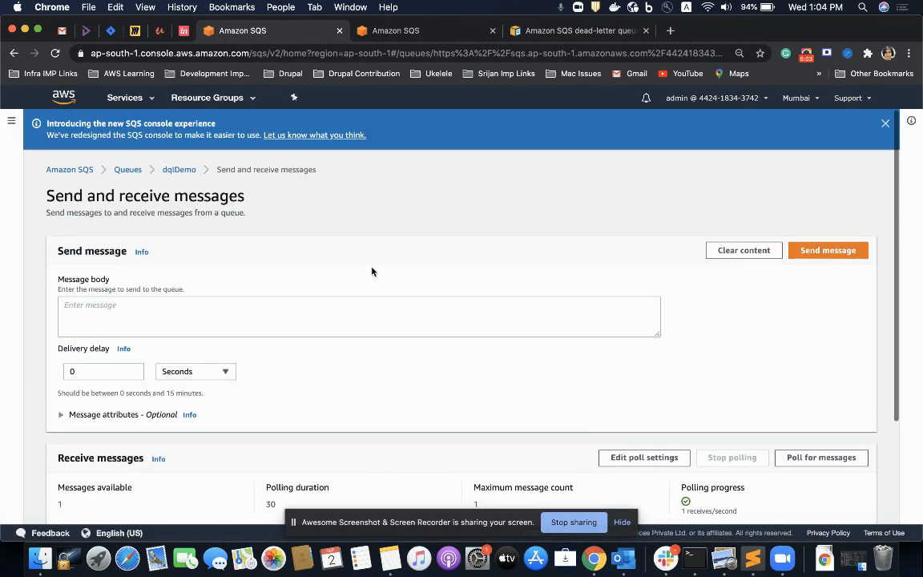
left_click(170, 170)
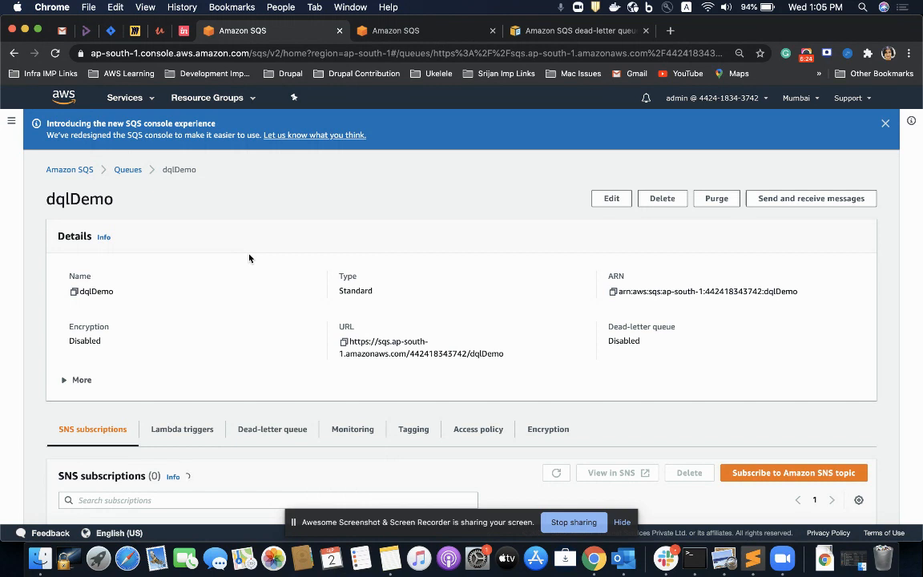
scroll(249, 258, "down", 2)
scroll(249, 258, "up", 2)
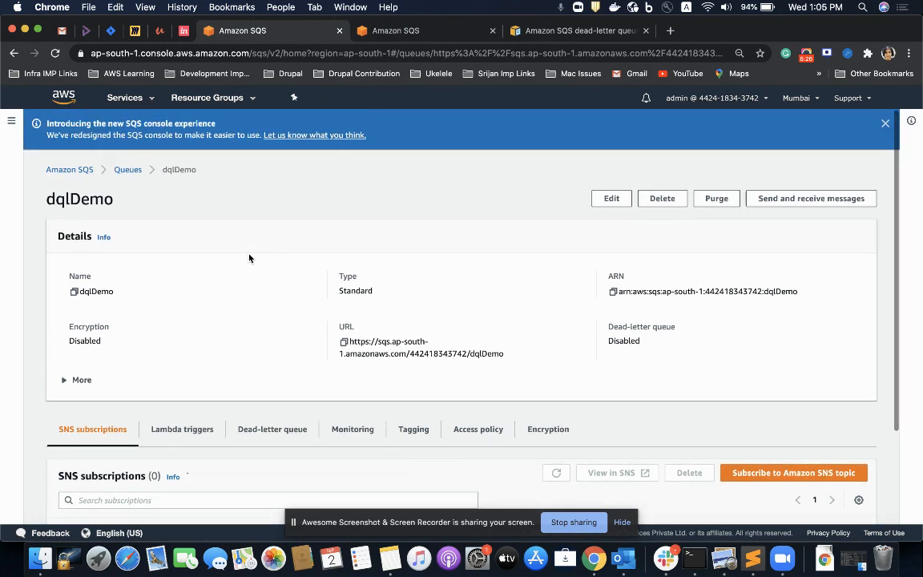